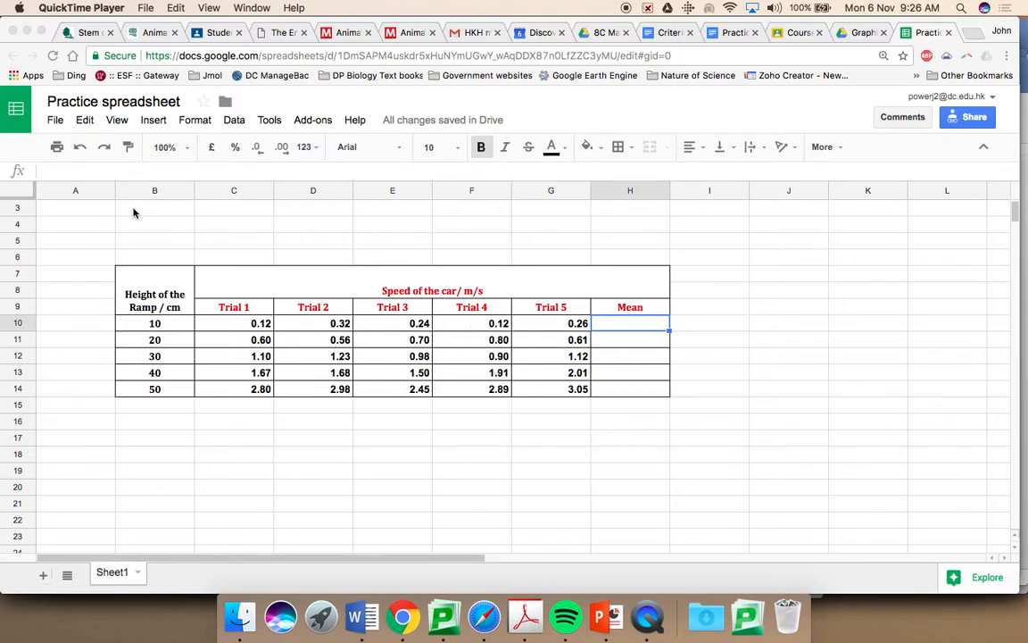
- Calculate the mean speed for the 10 cm ramp height in H10 with the AVERAGE function over C10:G10
click(155, 123)
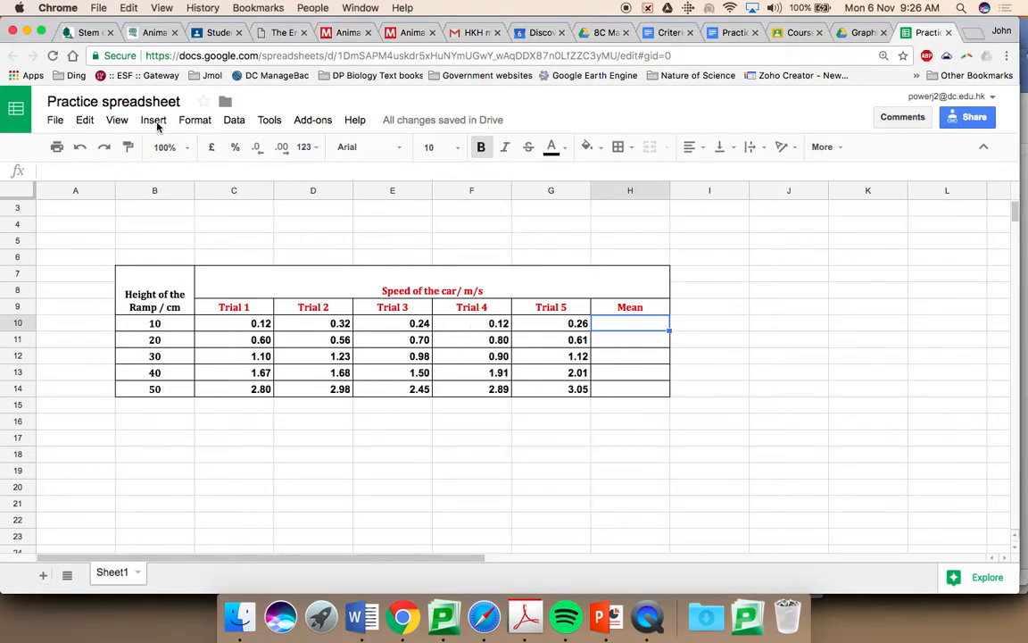
click(156, 123)
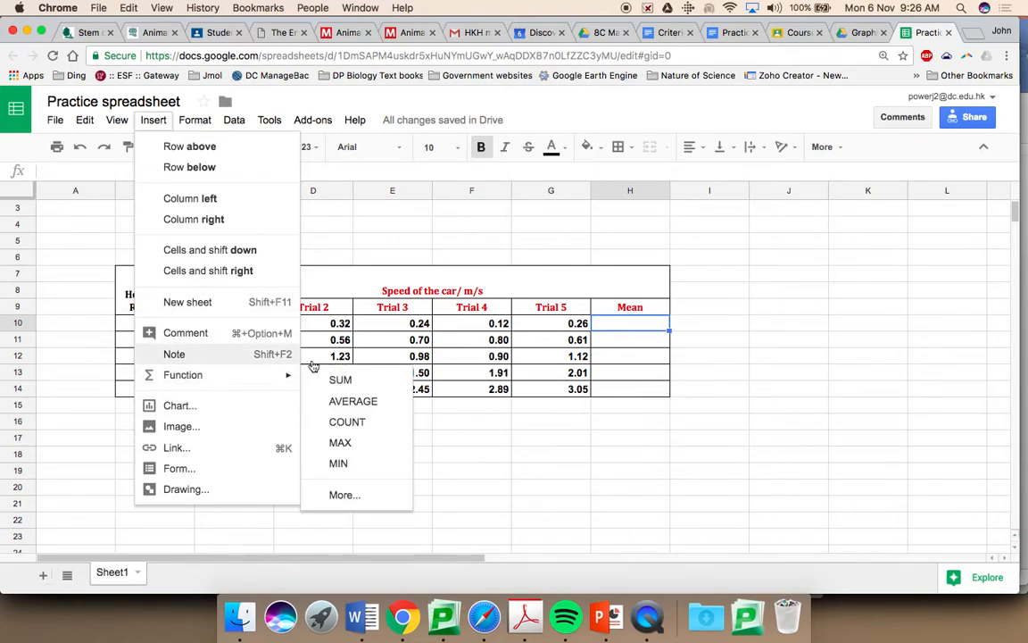
mouse_move(278, 379)
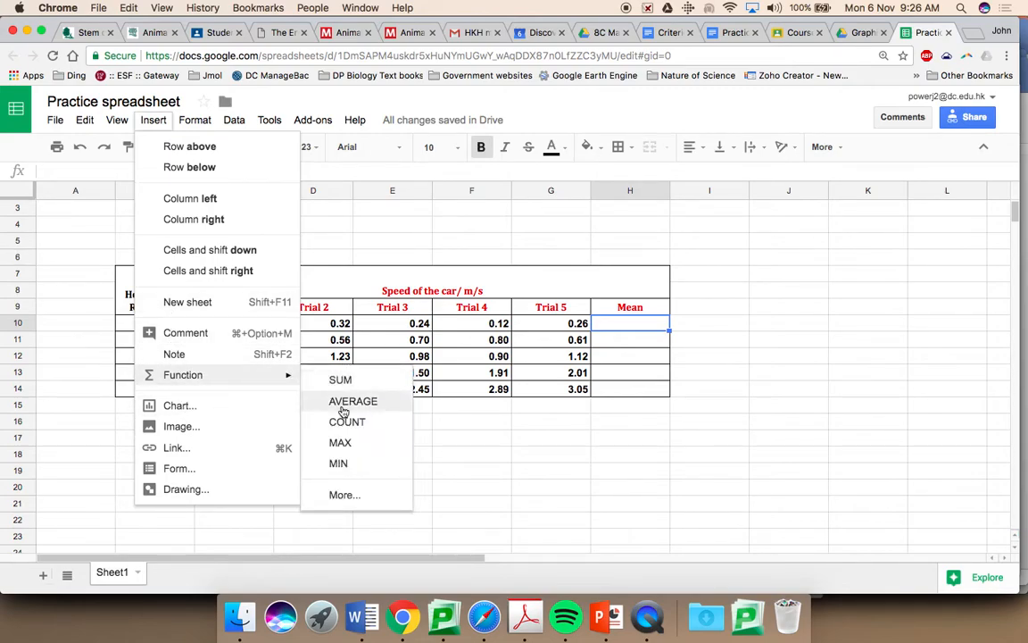
click(344, 409)
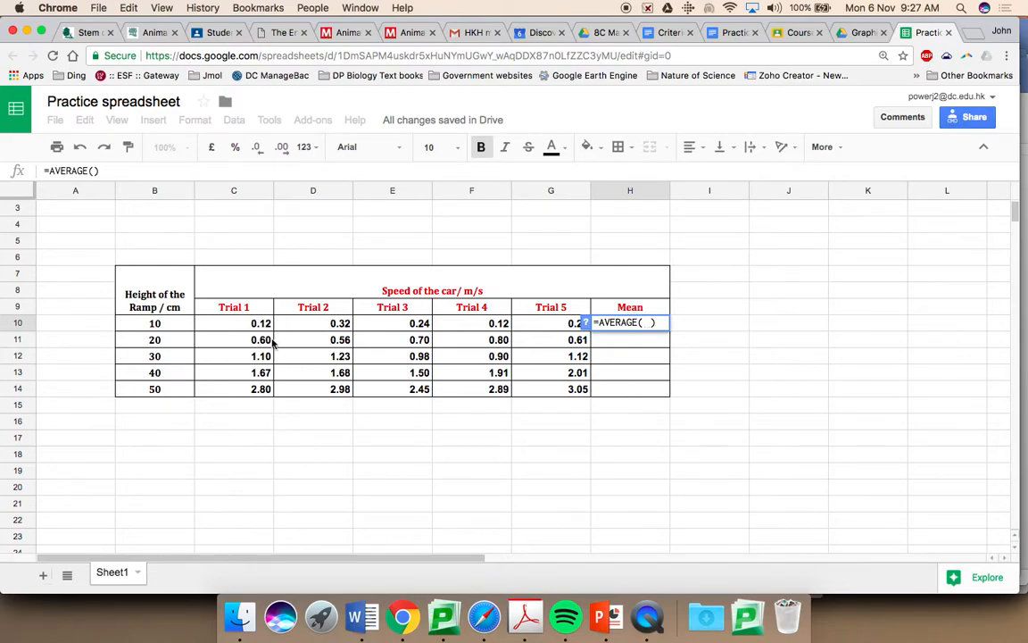
click(253, 327)
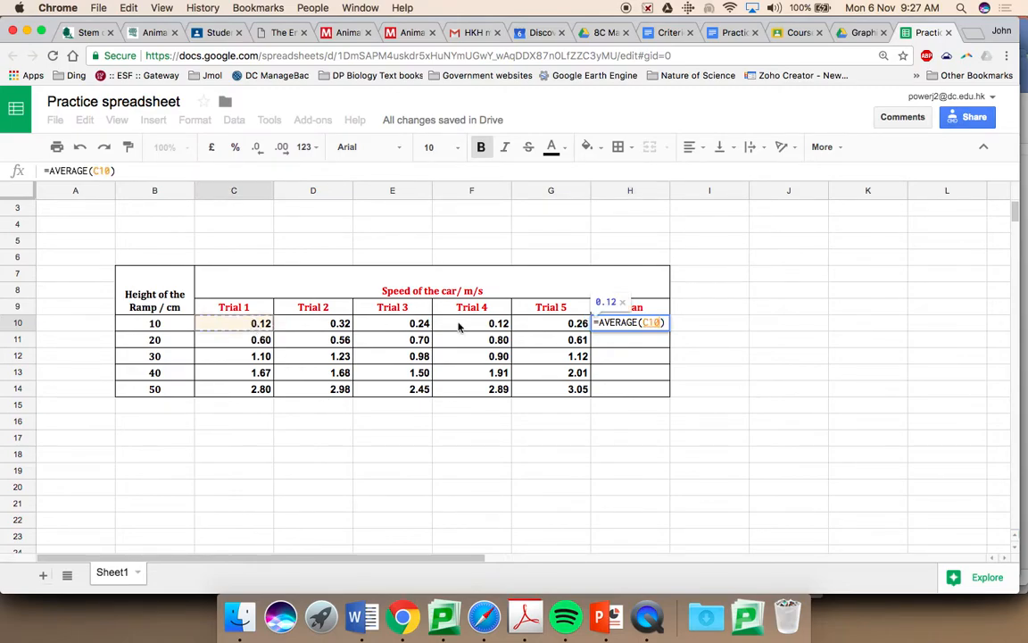
shift+click(564, 327)
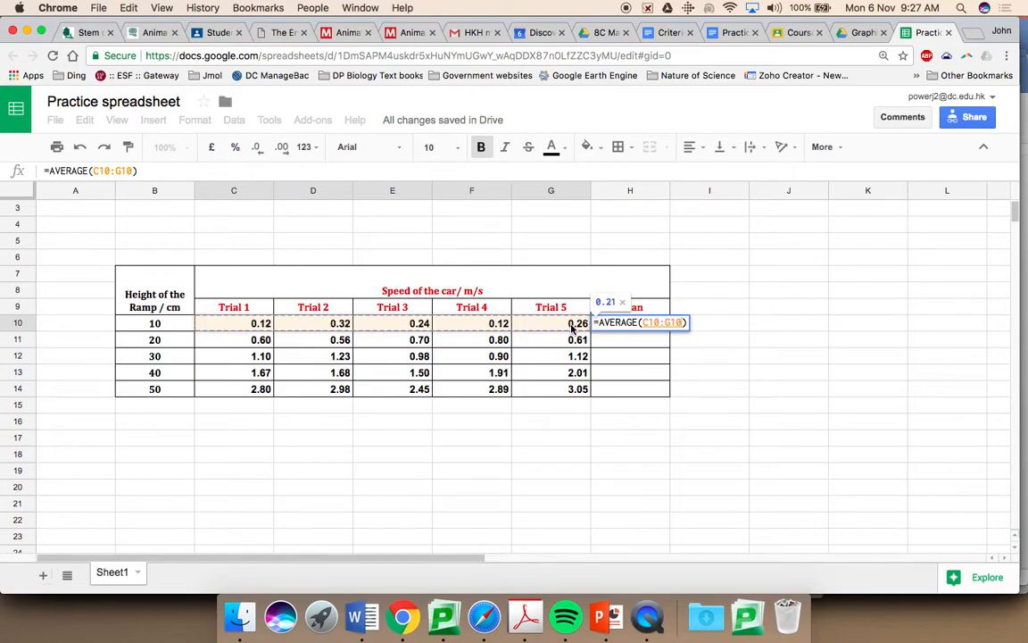
key(Return)
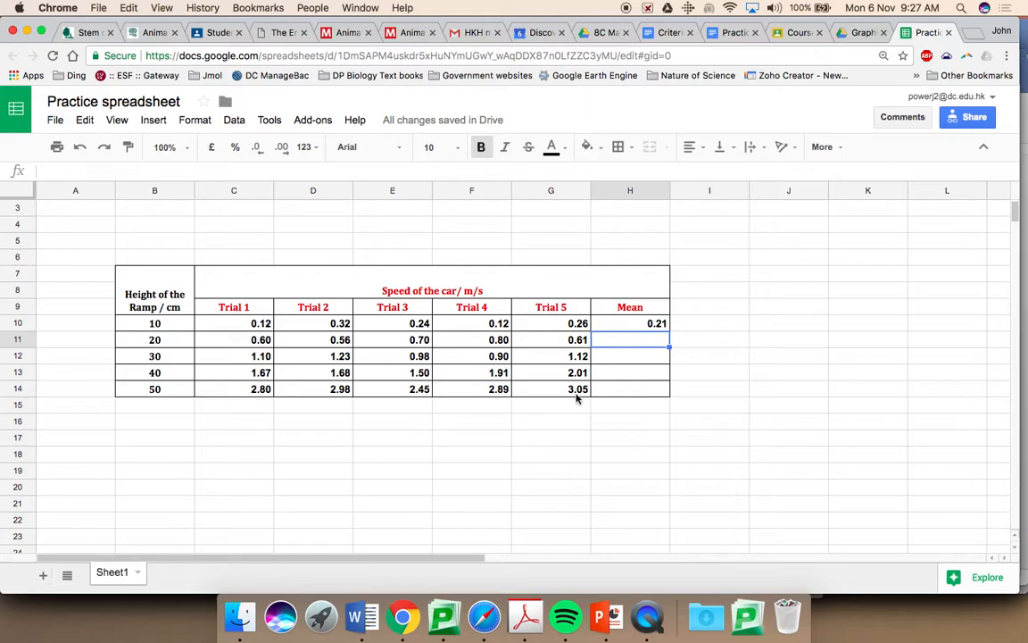
- Copy the average formula from H10 down the Mean column through H14
click(651, 326)
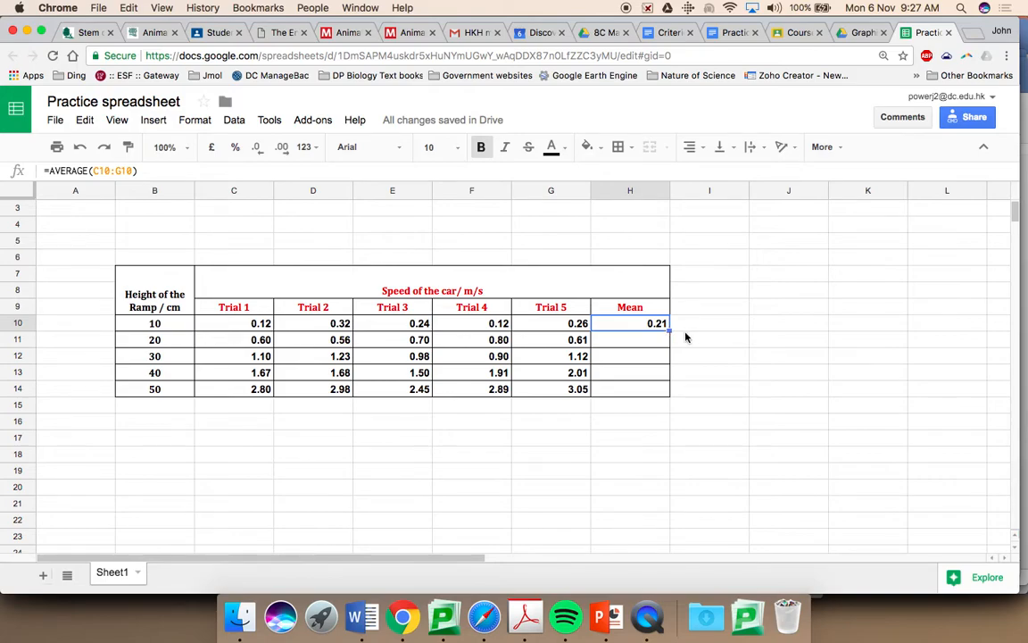
drag(670, 331, 669, 393)
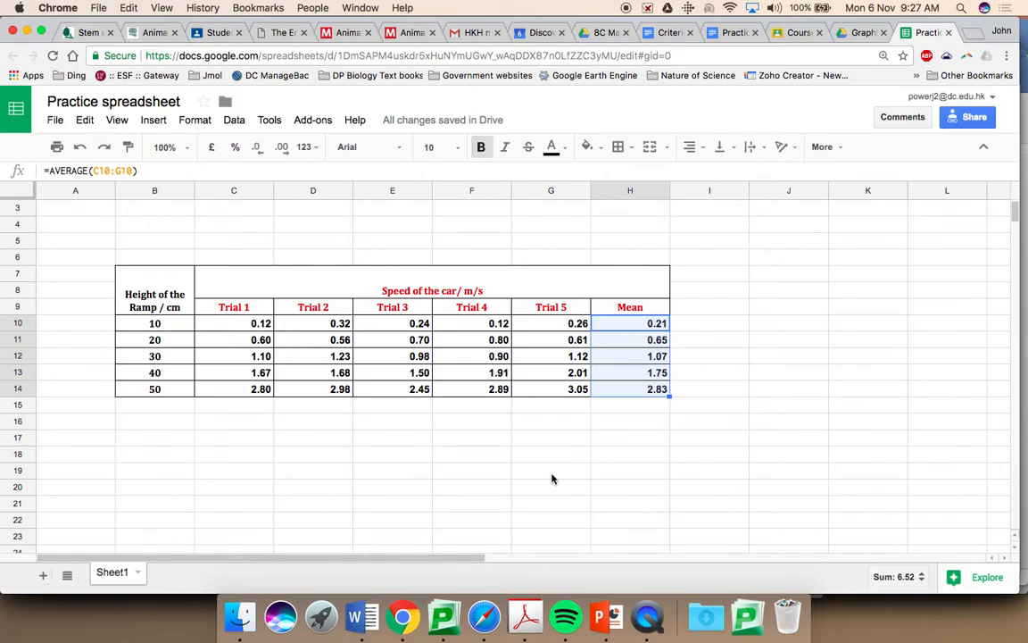
click(297, 425)
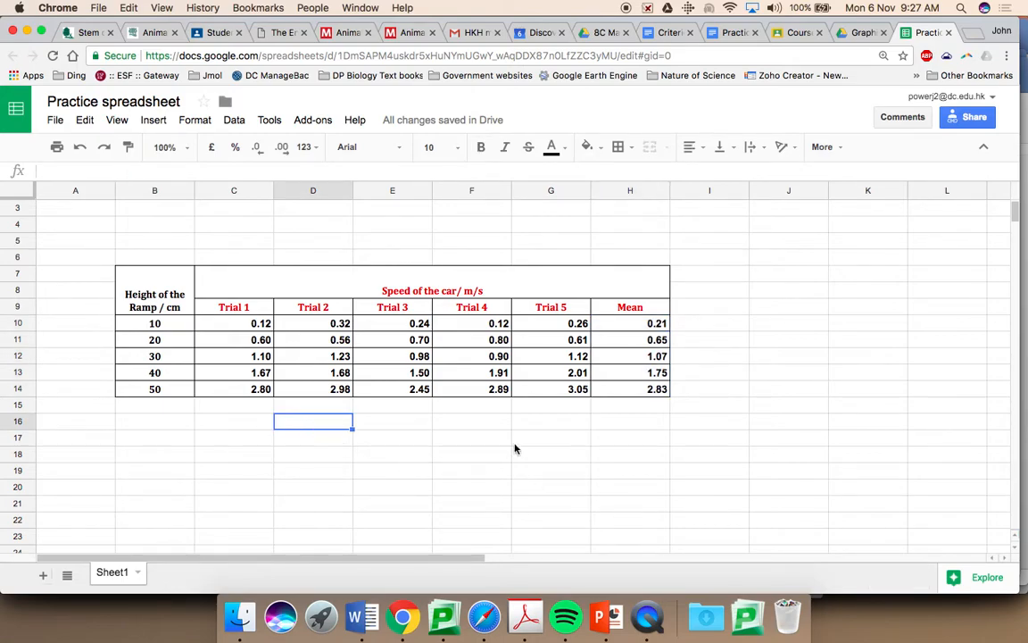
- Enter =B10 in G16 to reference the first ramp height, and fill the formula down to G20
click(550, 424)
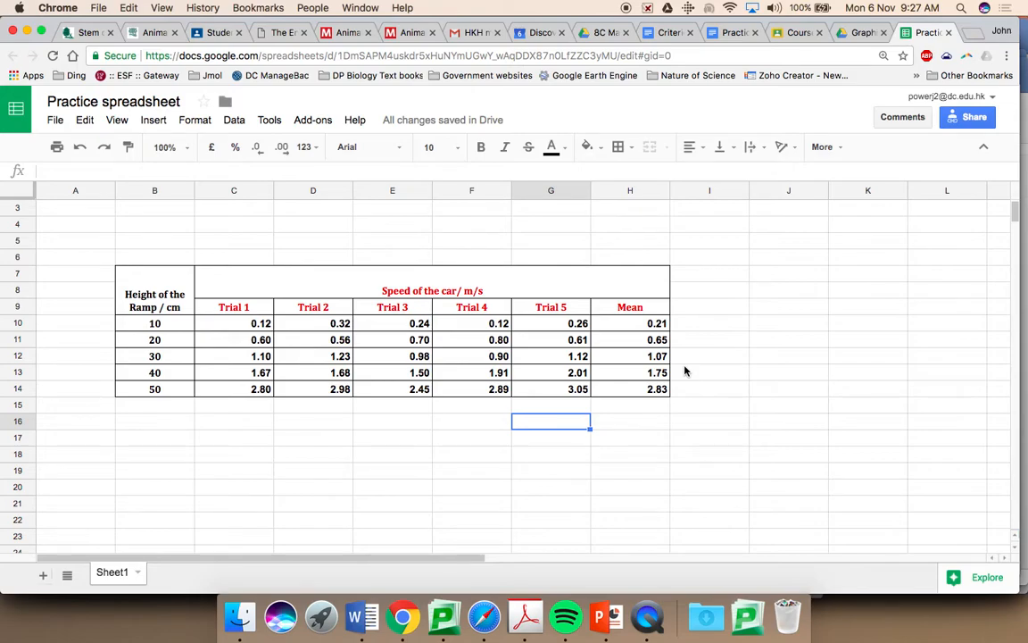
text(=)
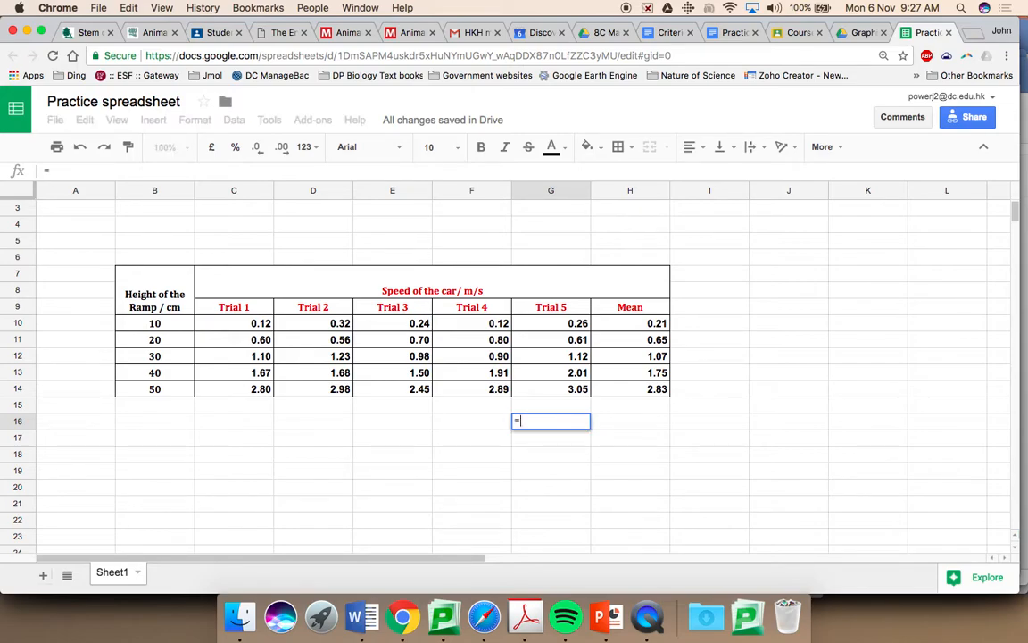
click(154, 328)
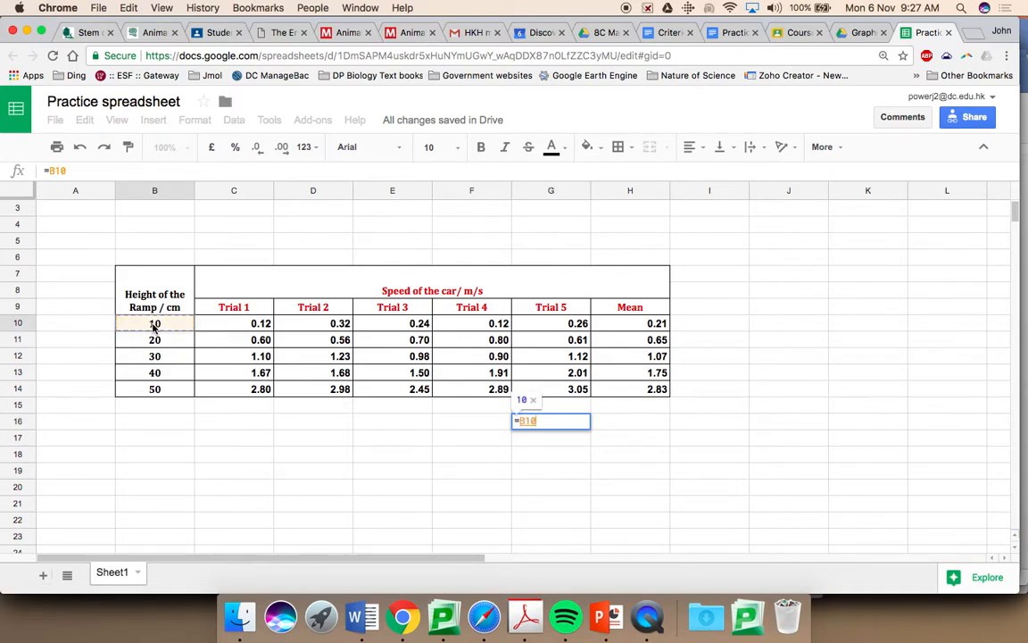
key(Return)
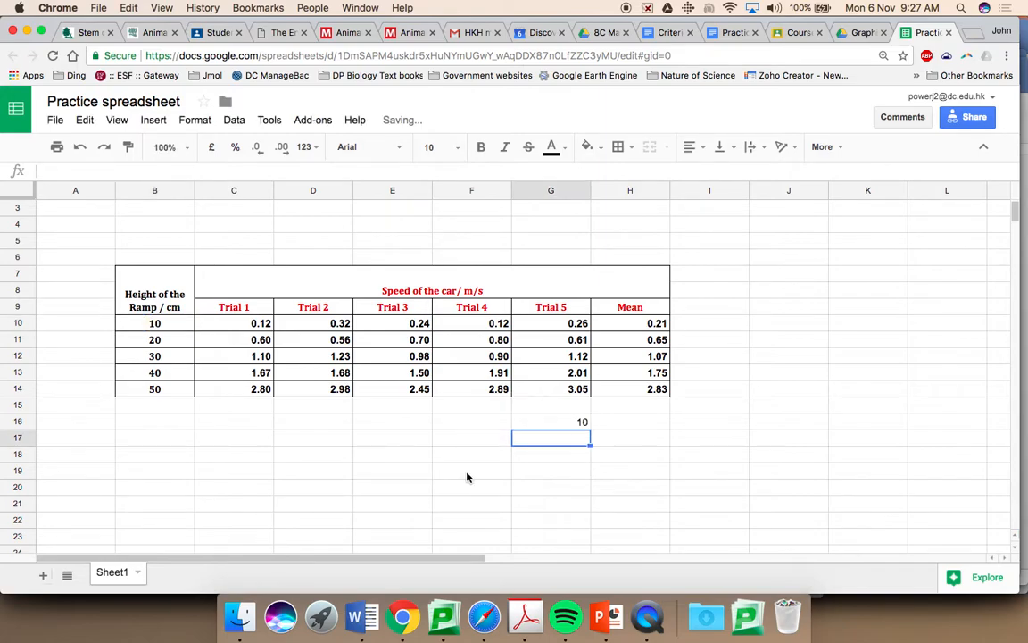
click(575, 425)
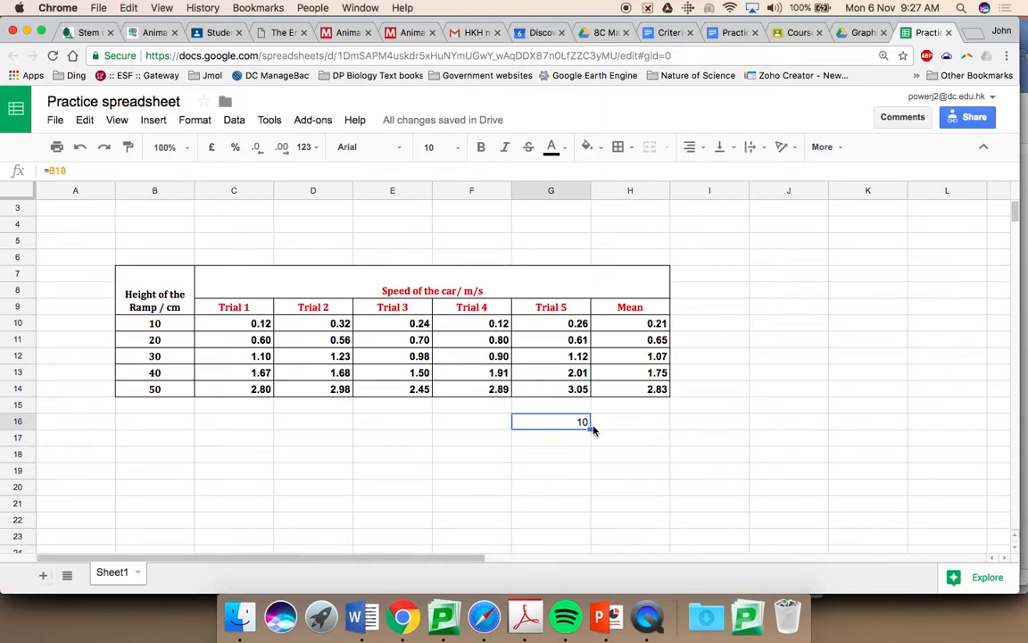
drag(589, 428, 590, 490)
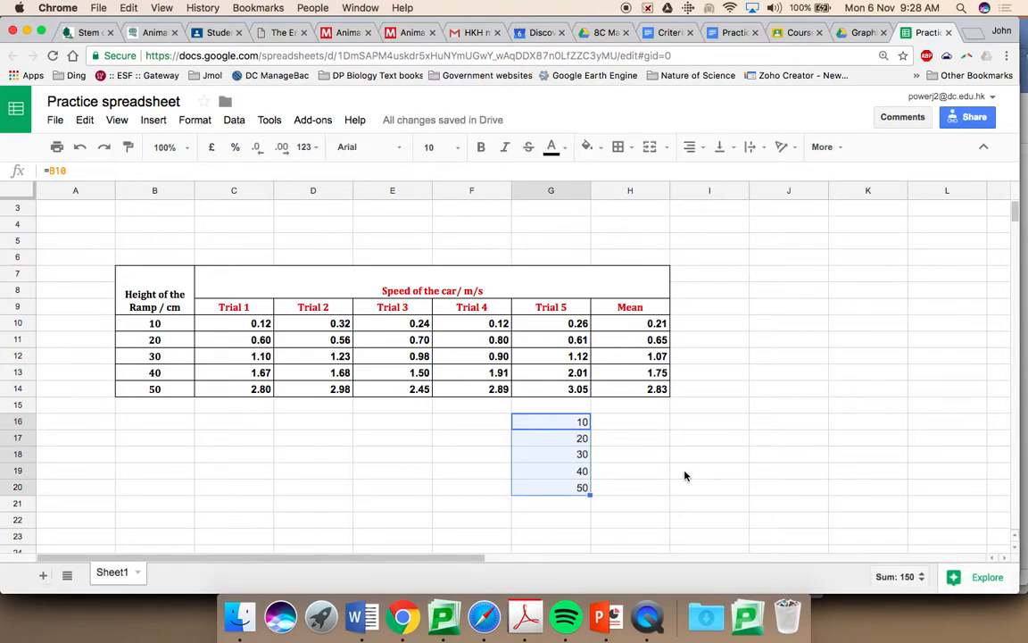
- Enter =H10 in H16 to reference the first mean speed, and fill the formula down to H20
click(614, 422)
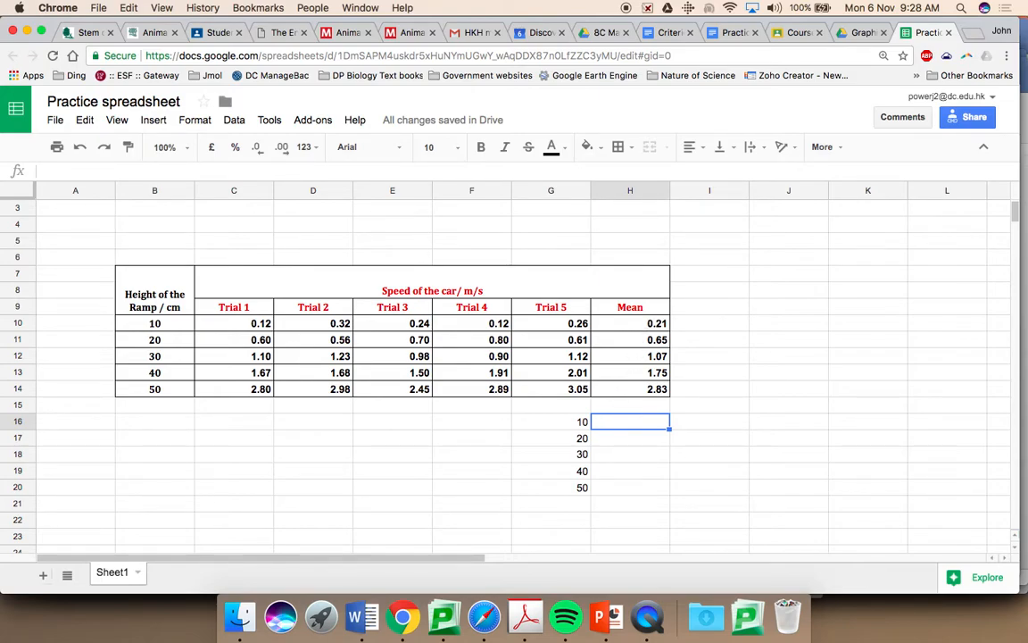
text(=)
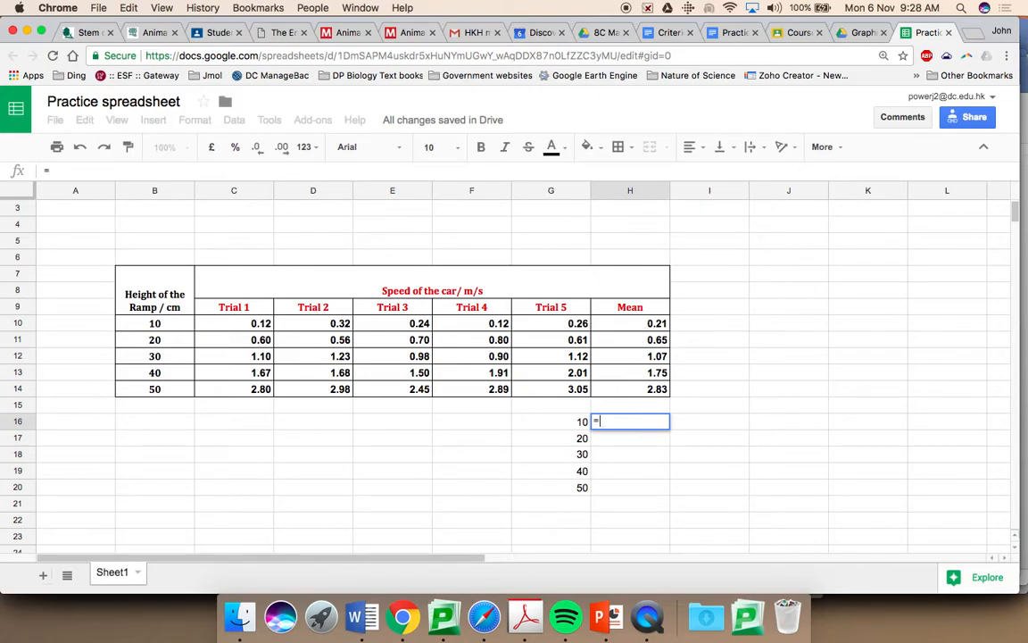
click(658, 326)
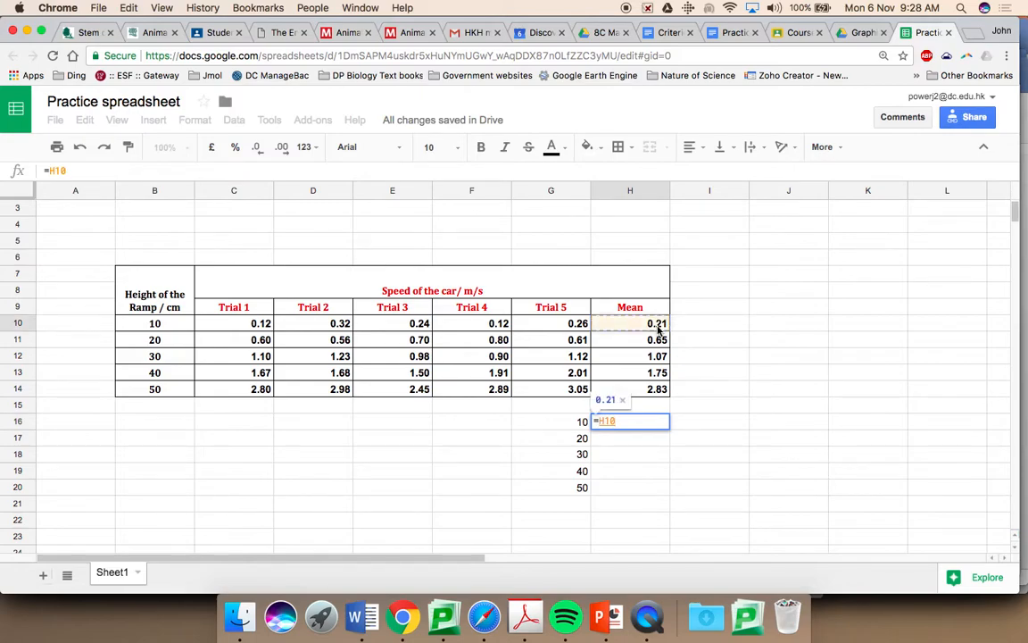
key(Return)
click(660, 425)
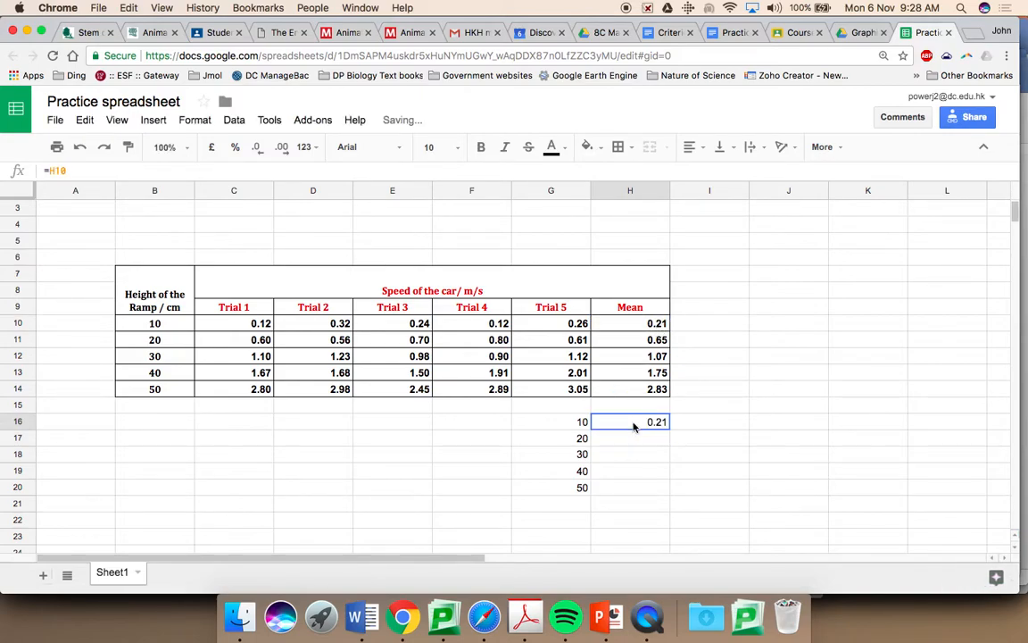
drag(668, 429, 670, 489)
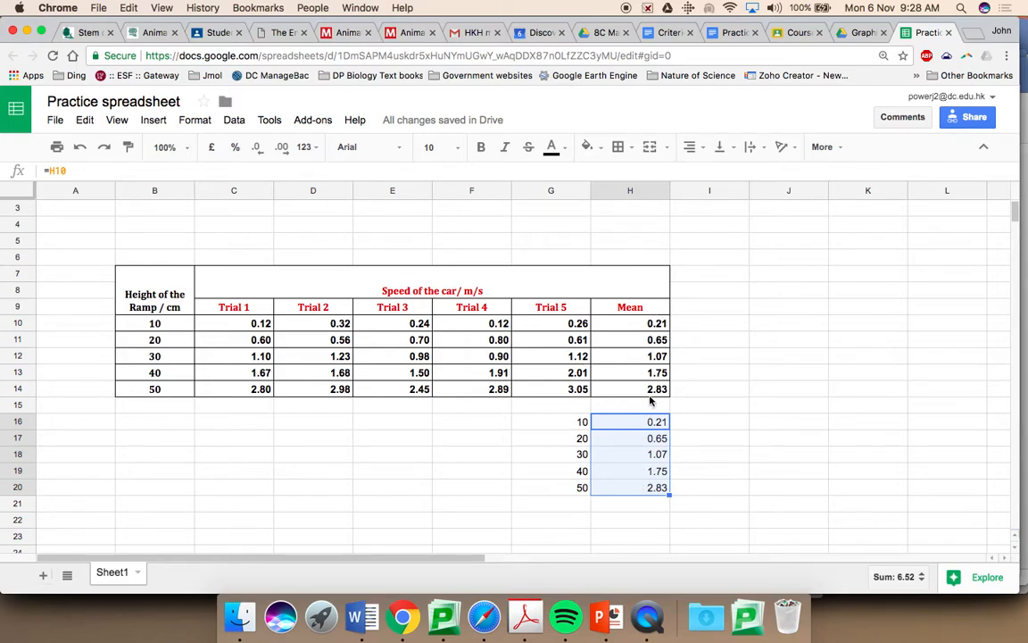
click(697, 427)
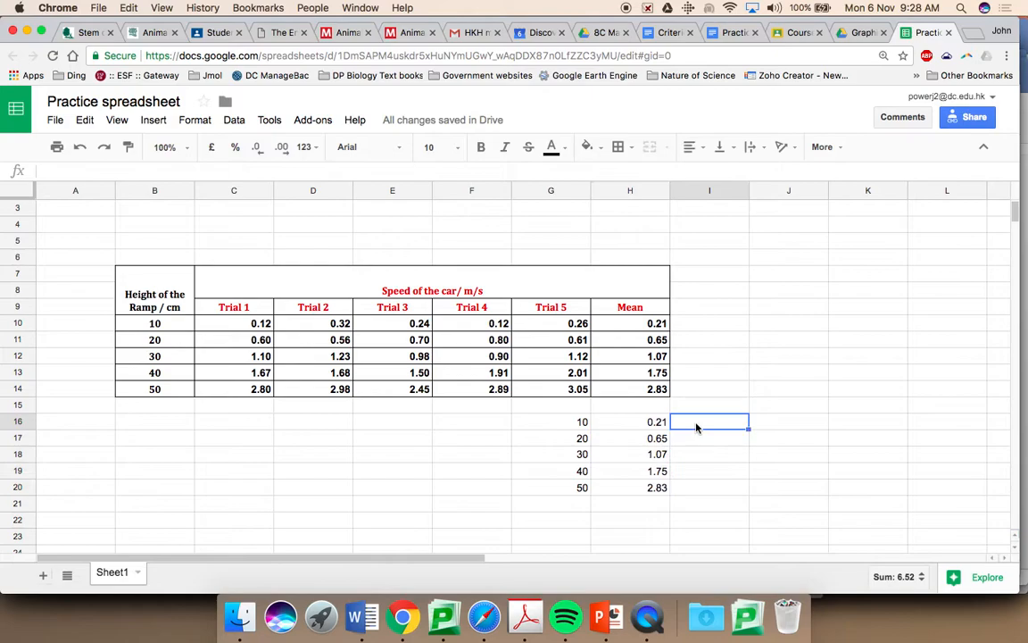
- Insert a chart based on the heights and mean speeds in G16:H20
click(579, 425)
drag(579, 425, 657, 487)
scroll(814, 395, right, 2)
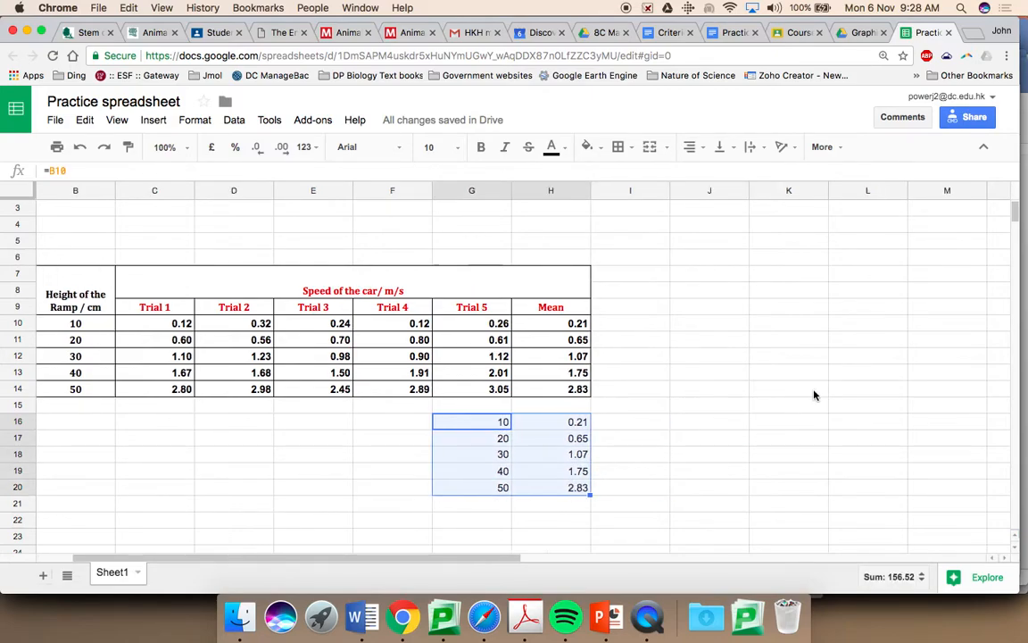
click(153, 121)
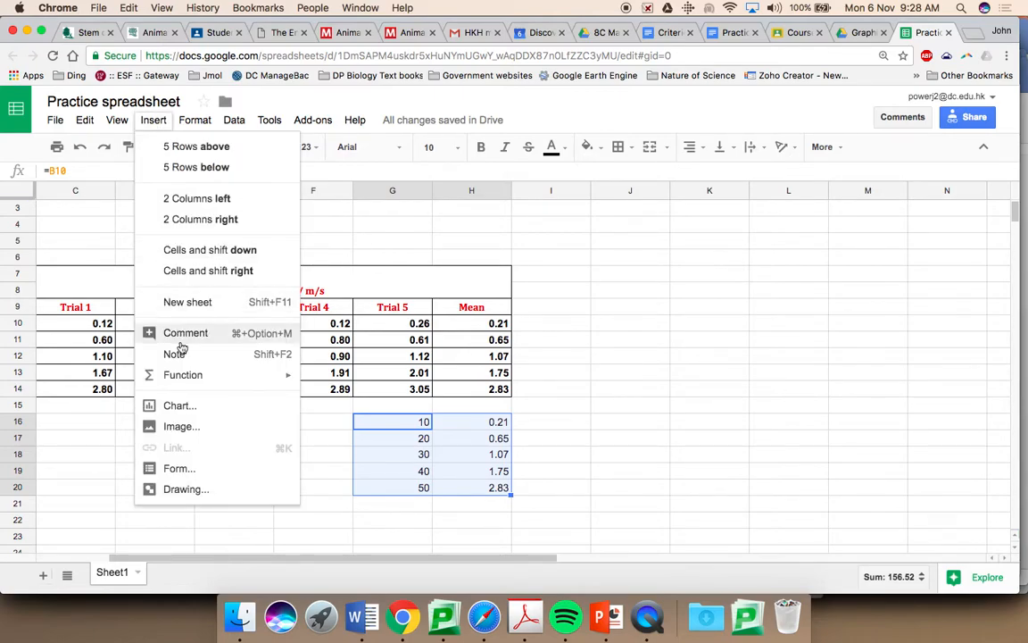
click(194, 406)
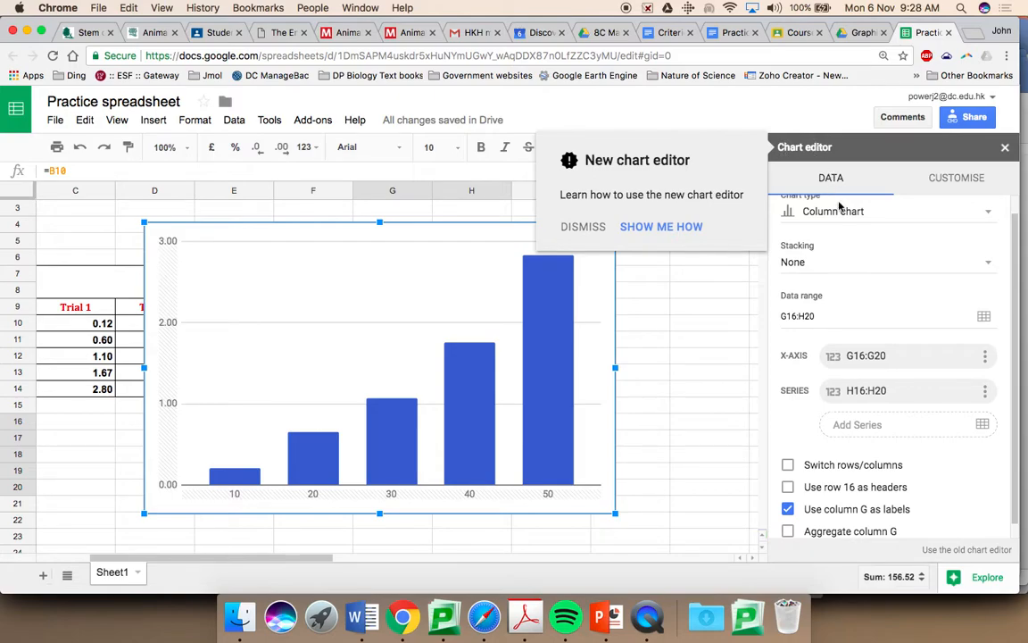
- Change the chart type from a column chart to a scatter chart
scroll(803, 209, up, 1)
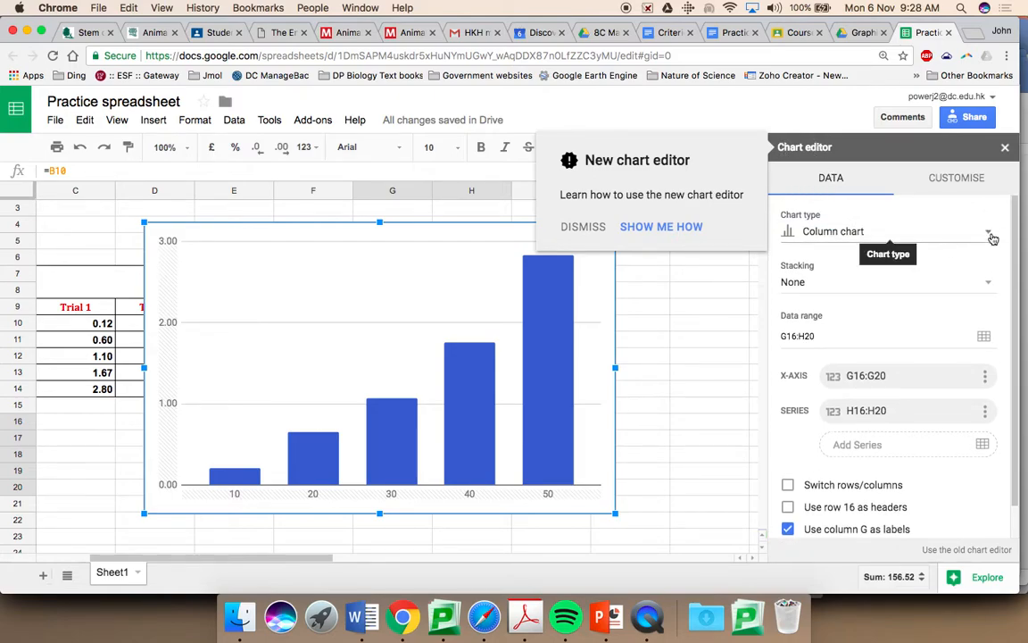
click(989, 234)
scroll(852, 357, down, 5)
scroll(853, 357, down, 4)
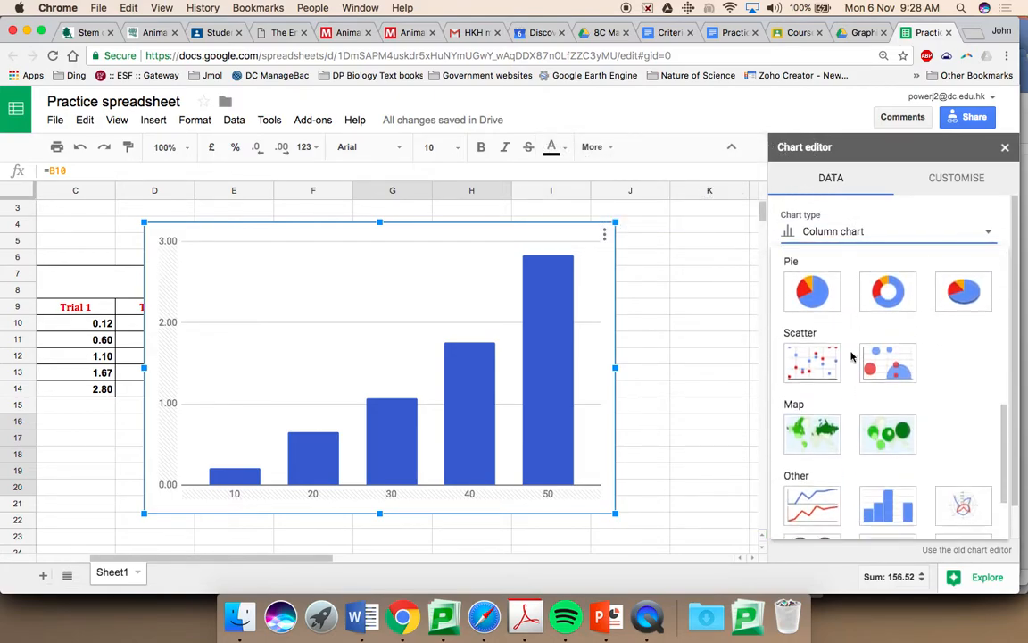
click(813, 360)
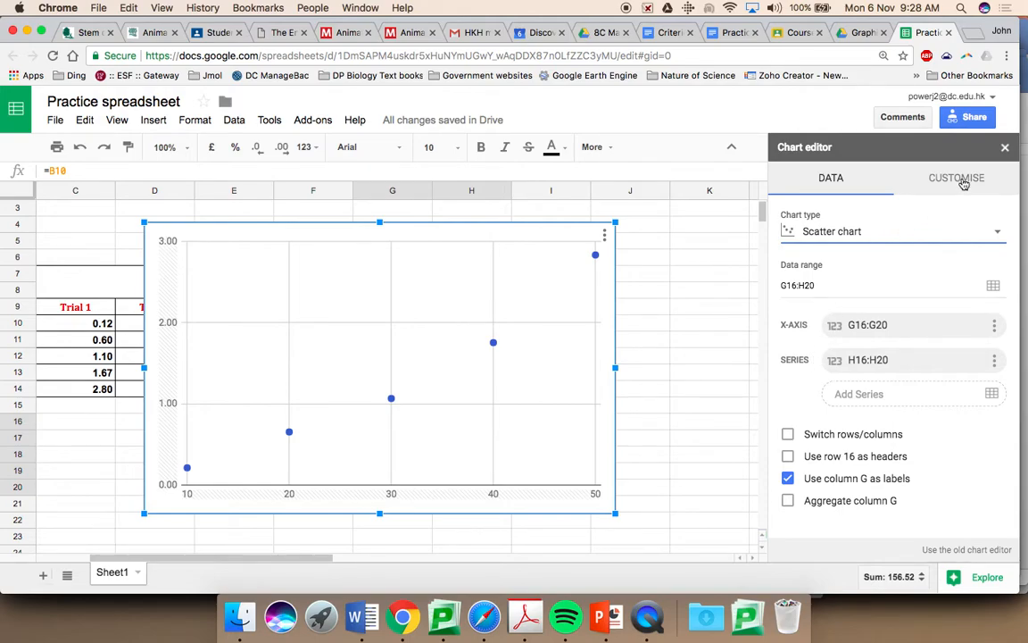
- Add the chart title "The relationship between Height of the ramp and Speed of the car"
click(961, 180)
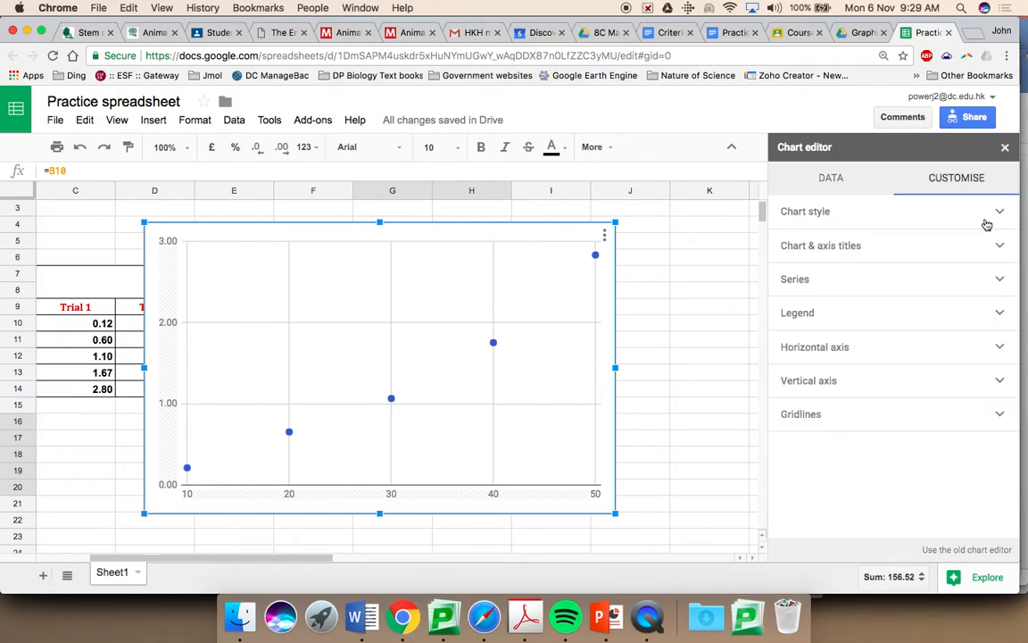
click(996, 215)
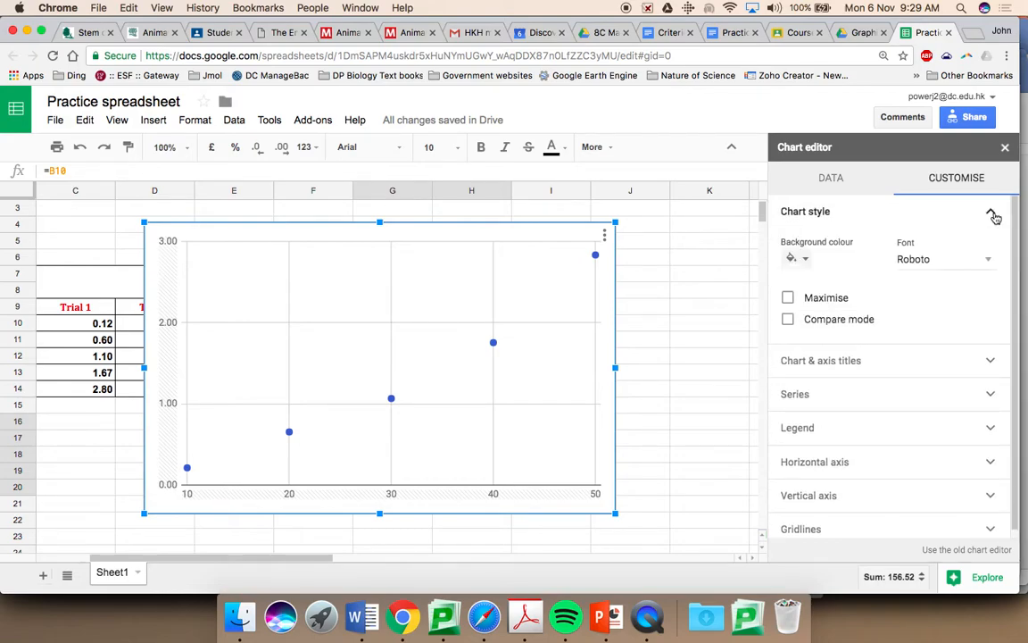
click(993, 215)
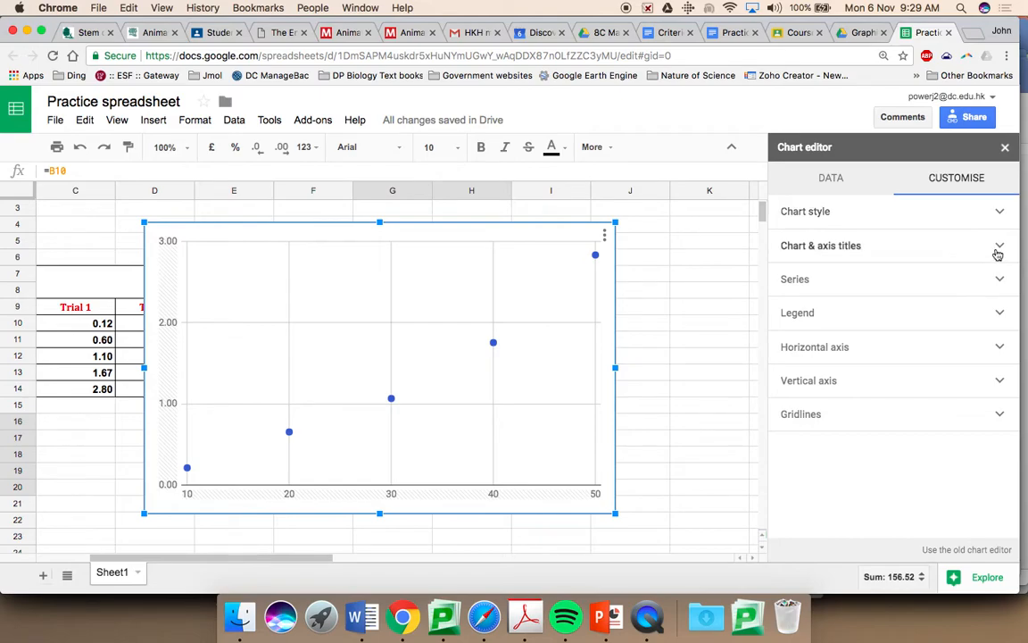
click(998, 255)
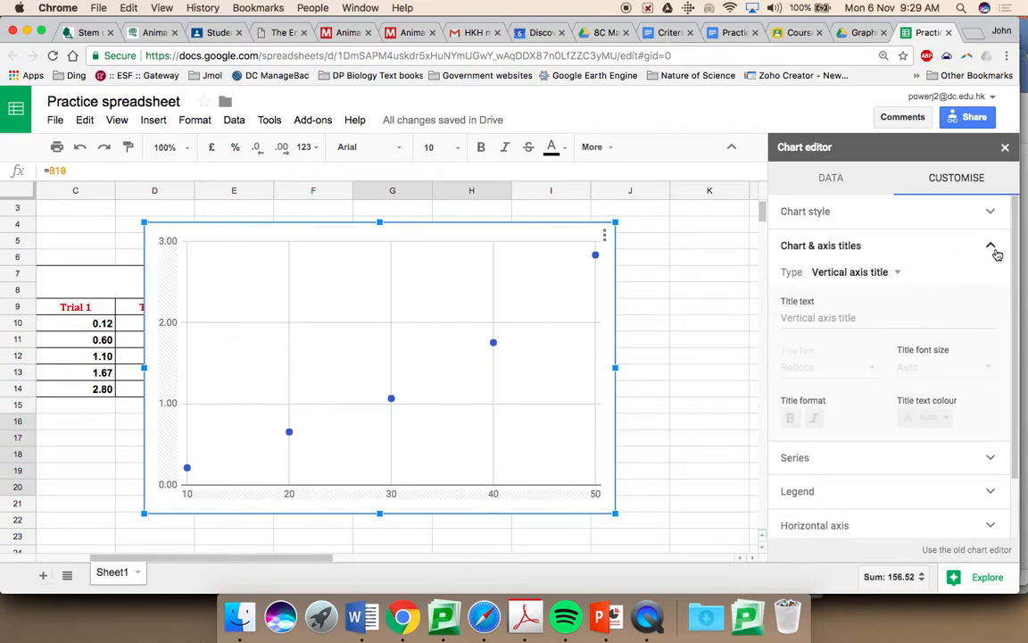
click(839, 272)
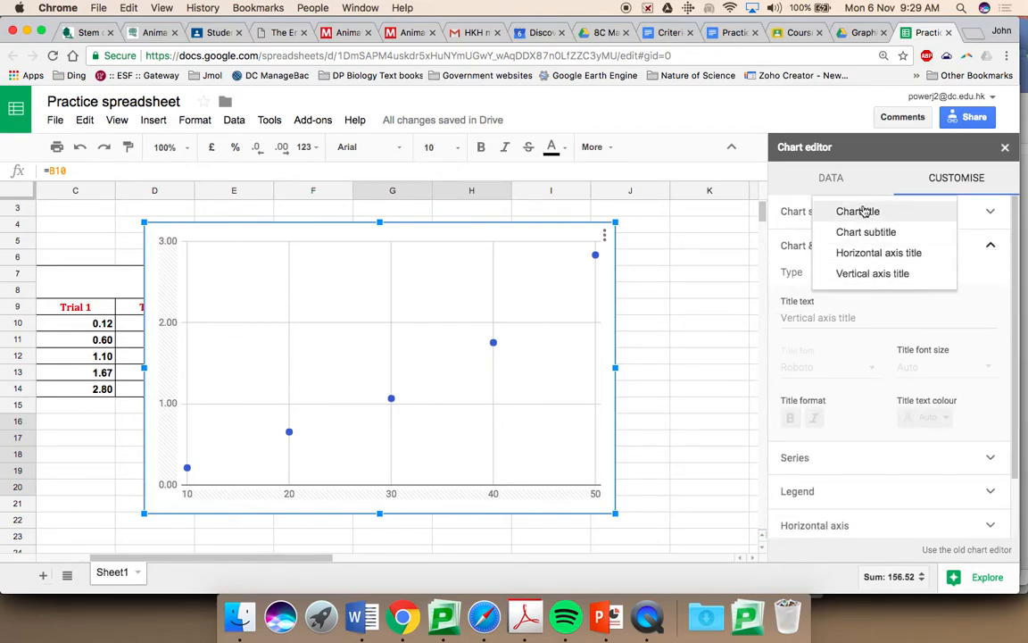
click(859, 211)
click(815, 317)
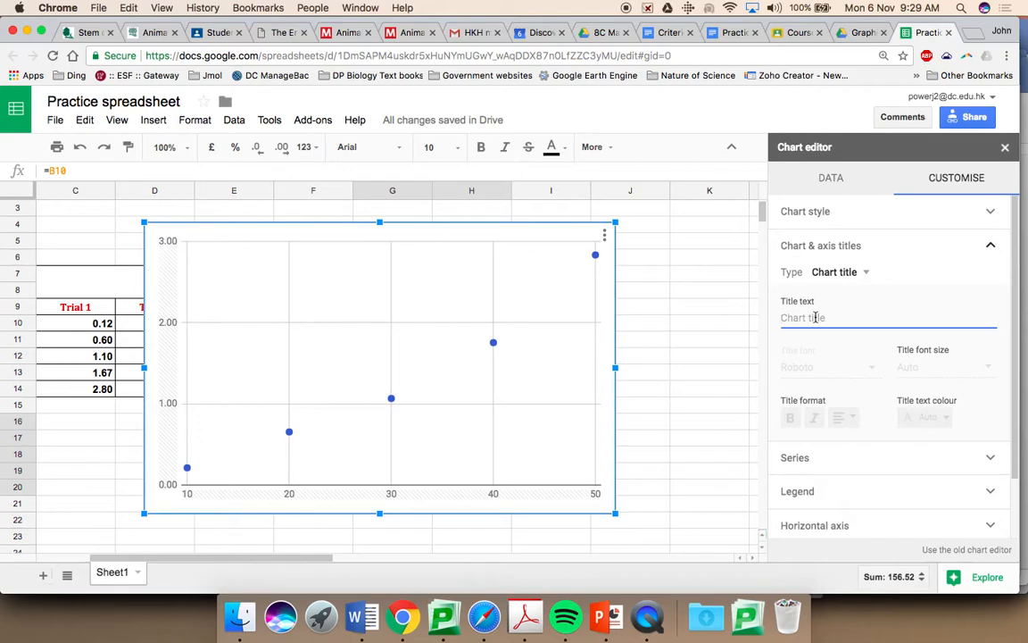
text(The relationship be)
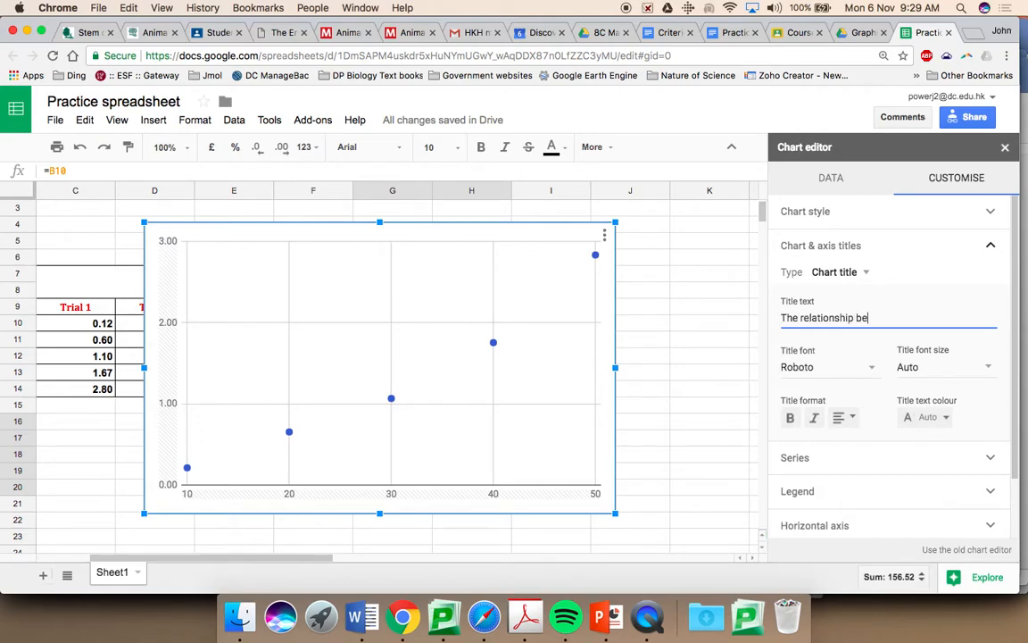
text(tween Height of the ram)
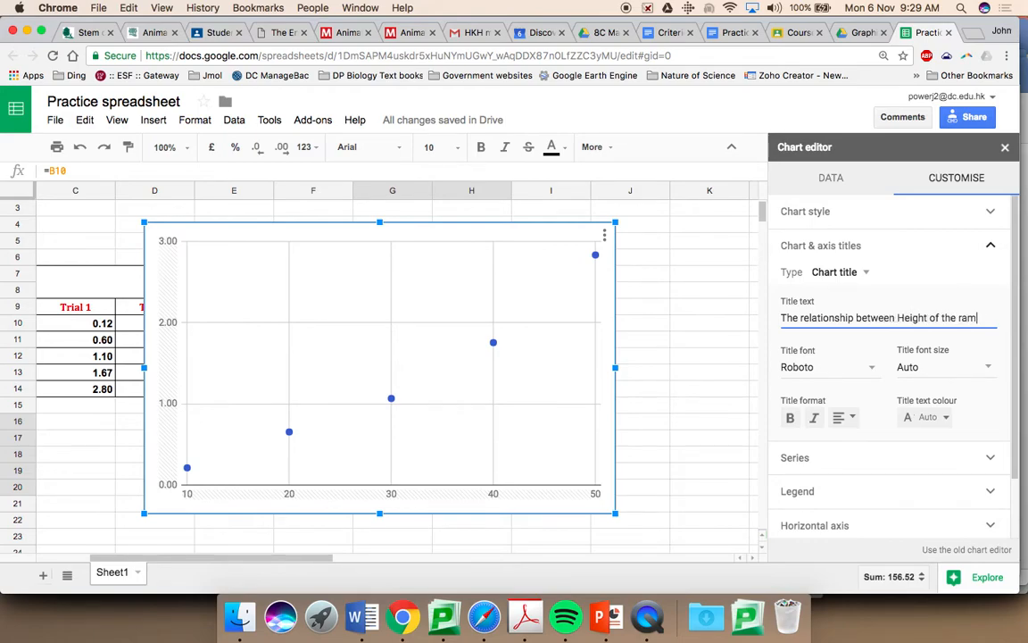
text(p and Speed)
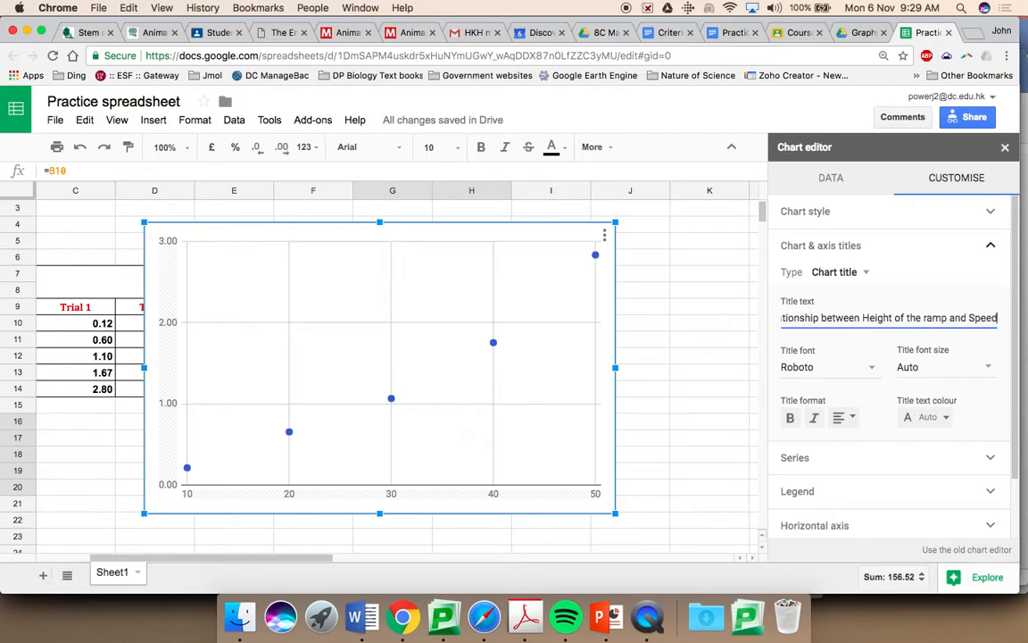
text( of the car)
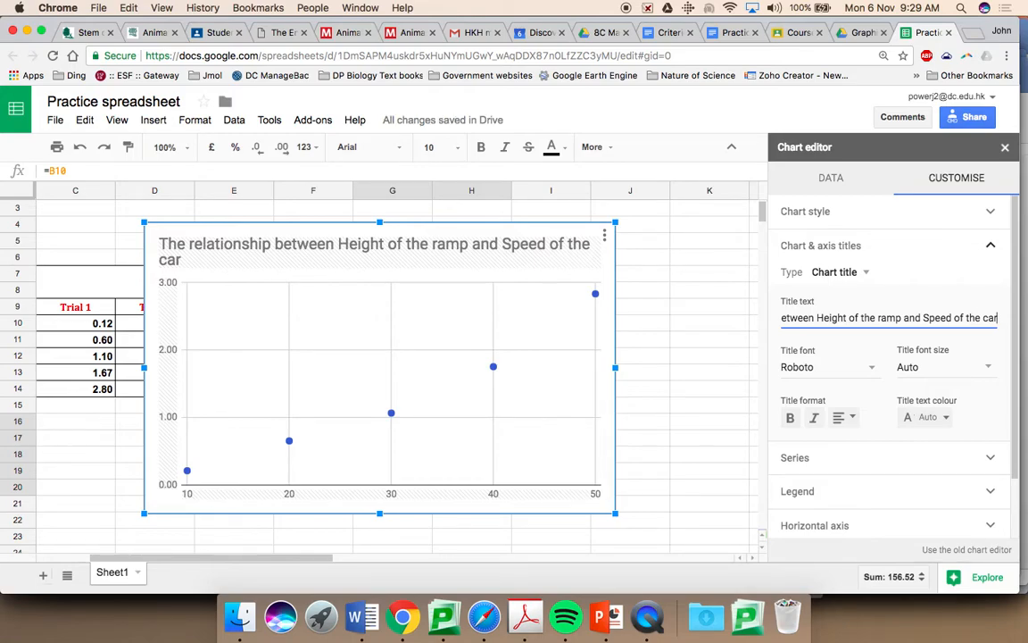
- Change "Height" and "Speed" in the chart title to lowercase and centre the title
click(822, 319)
key(BackSpace)
text(h)
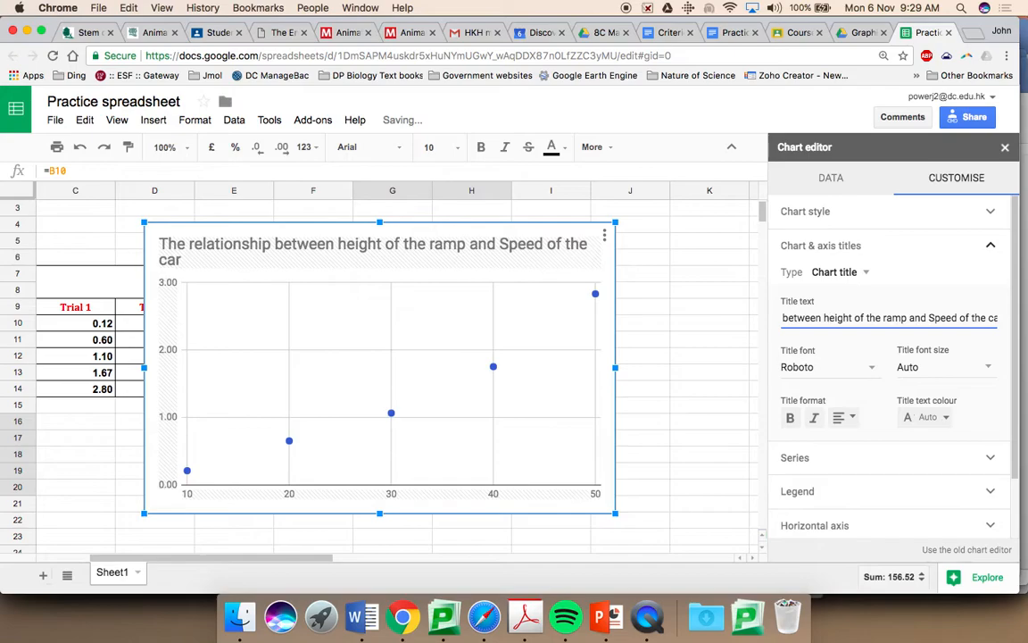
click(938, 318)
key(BackSpace)
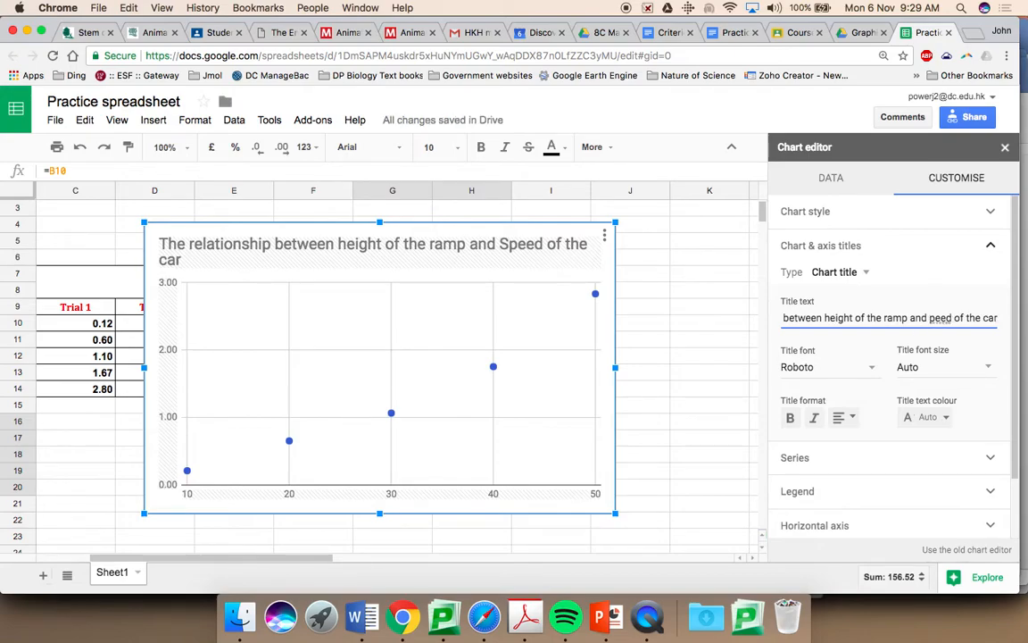
text(s)
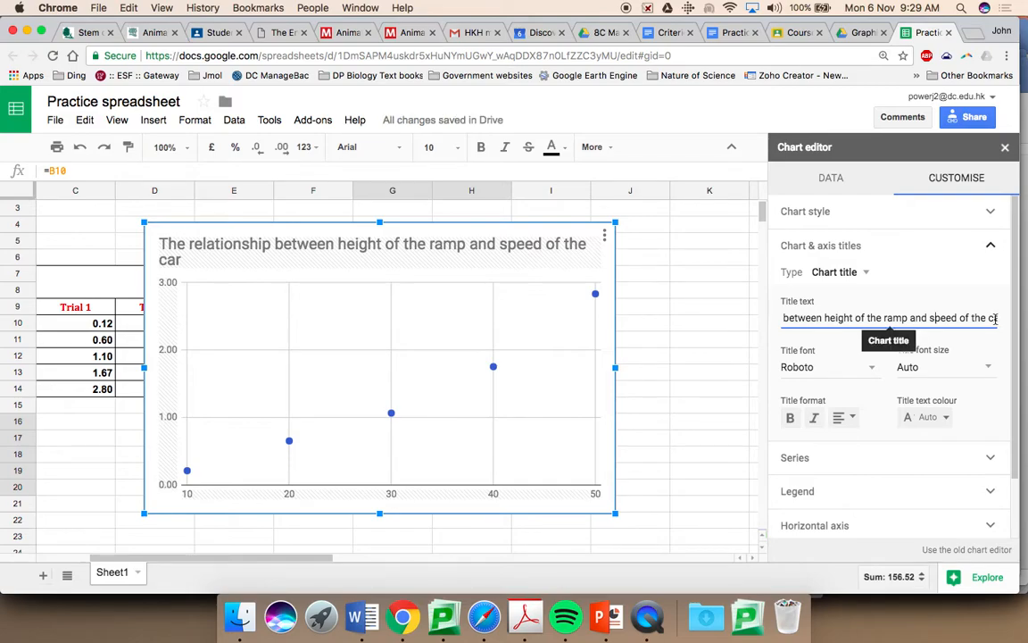
click(842, 418)
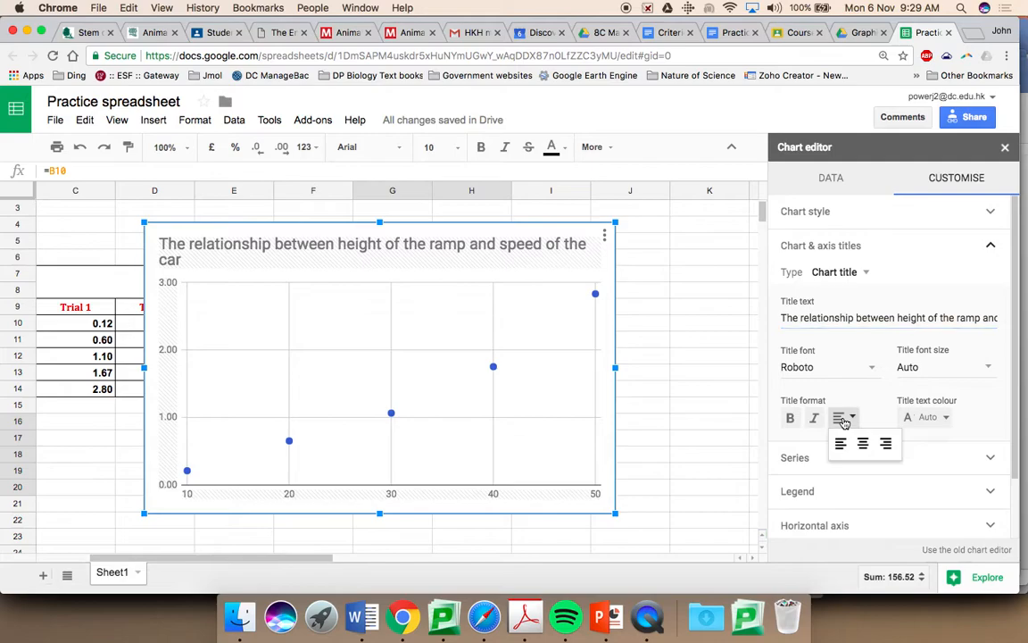
click(859, 443)
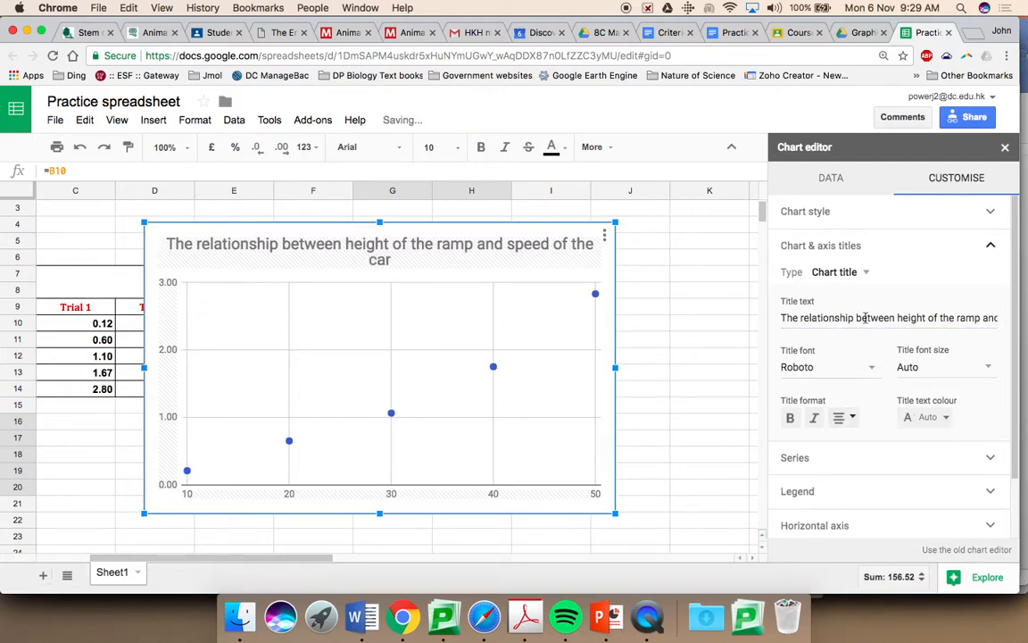
- Set the horizontal axis title to "The height of the ramp / cm"
click(862, 272)
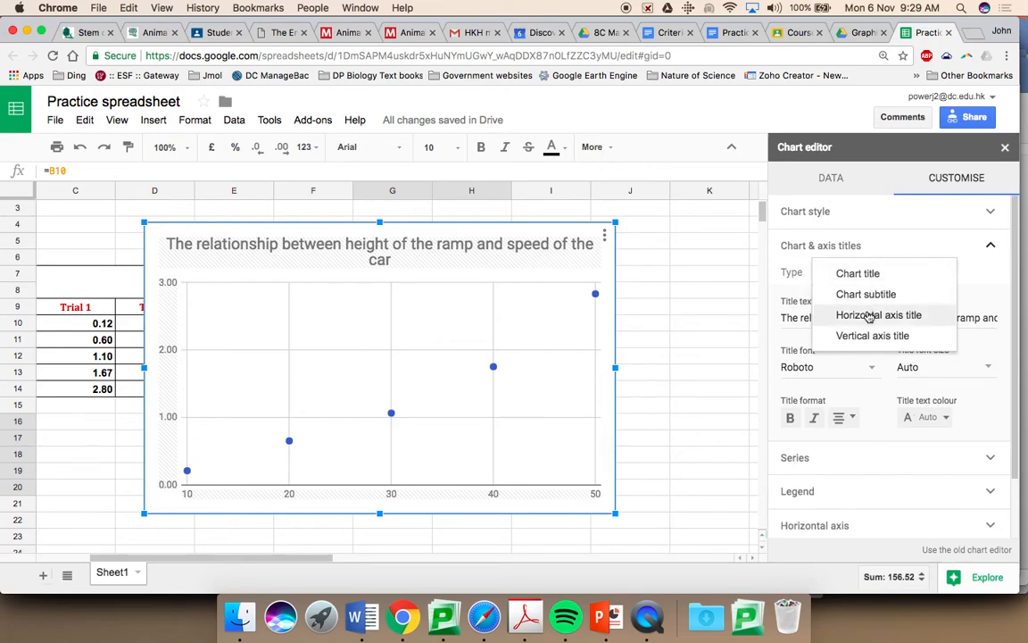
click(878, 315)
click(824, 319)
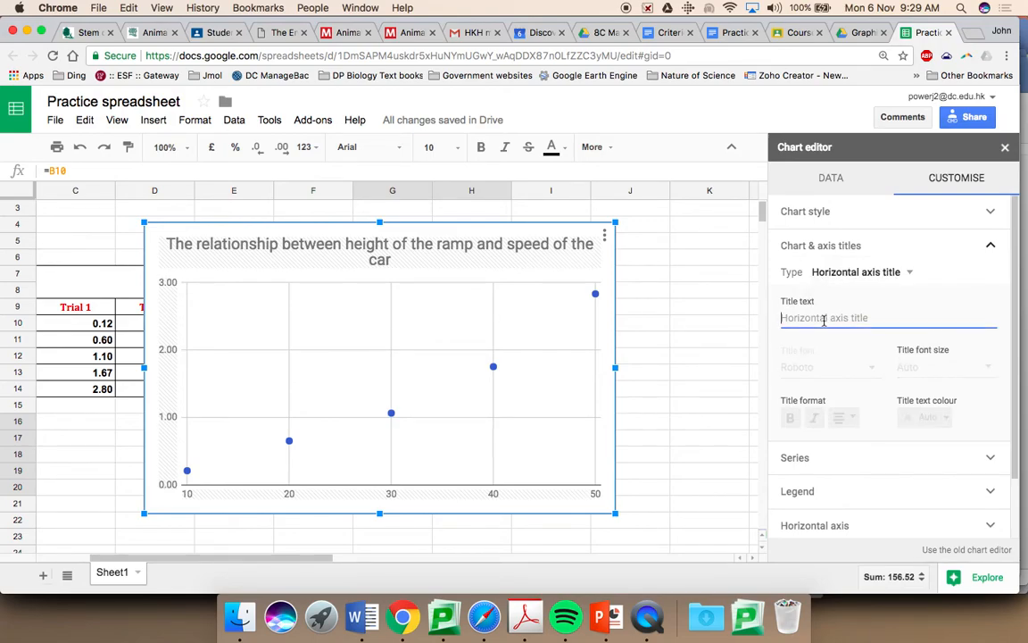
text(T)
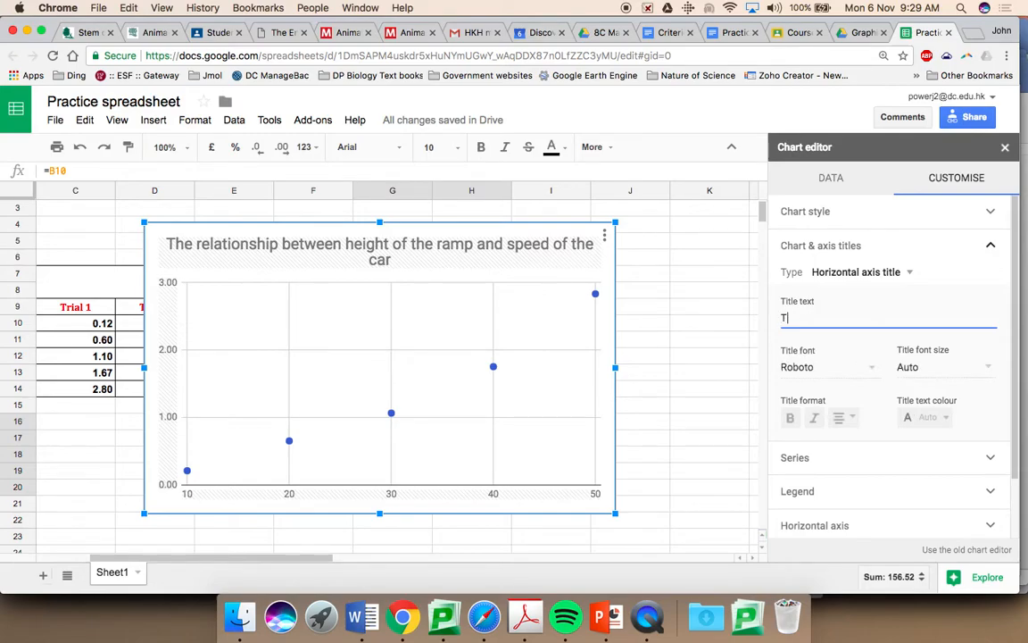
text(he height )
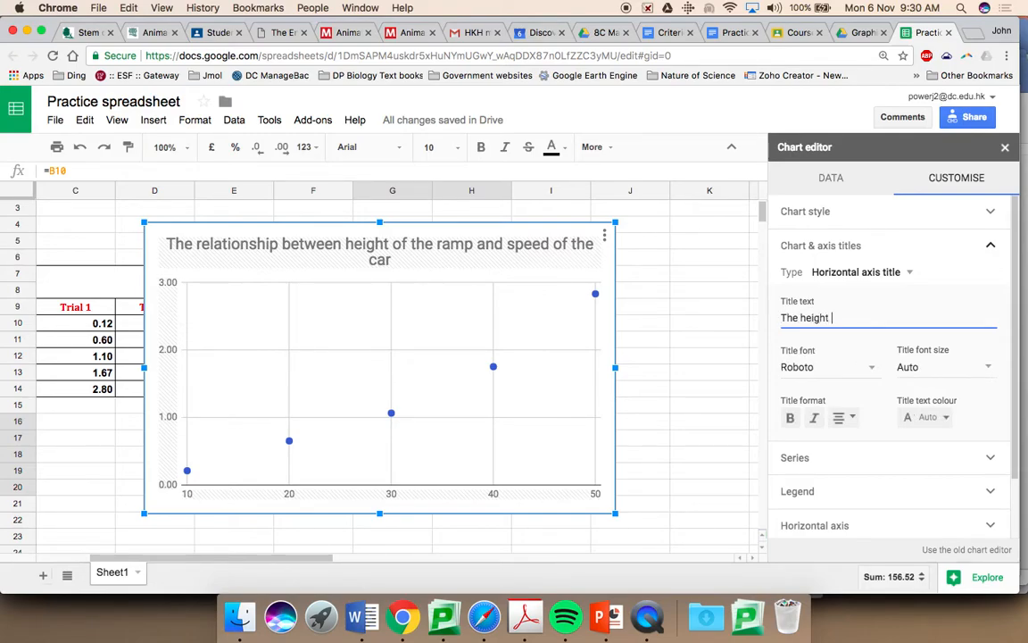
text(of the ramp)
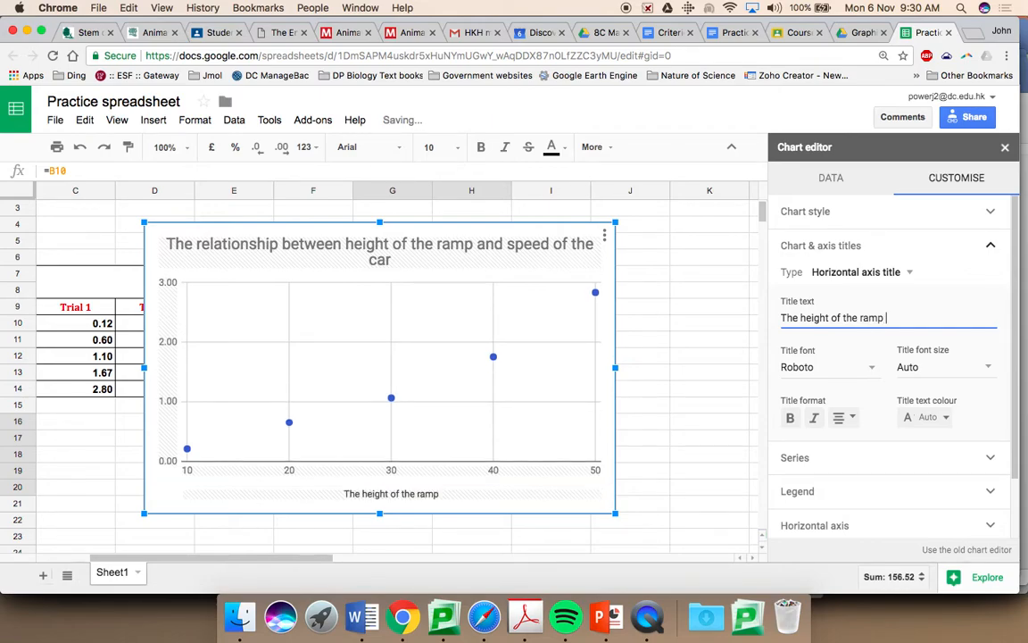
text(/ cm)
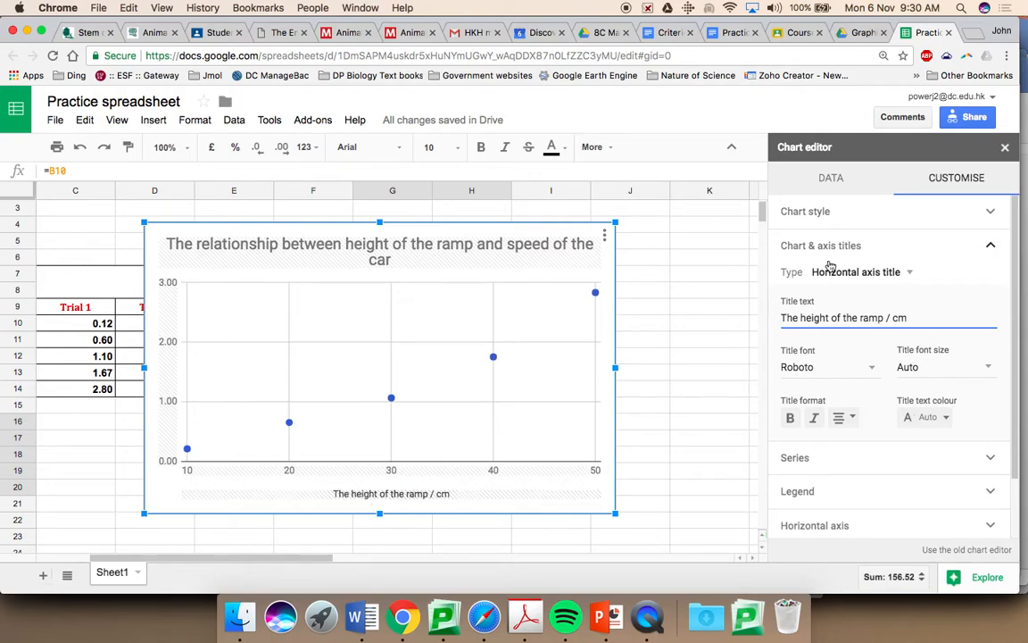
- Set the vertical axis title to "Speed of the car / m/s"
click(903, 275)
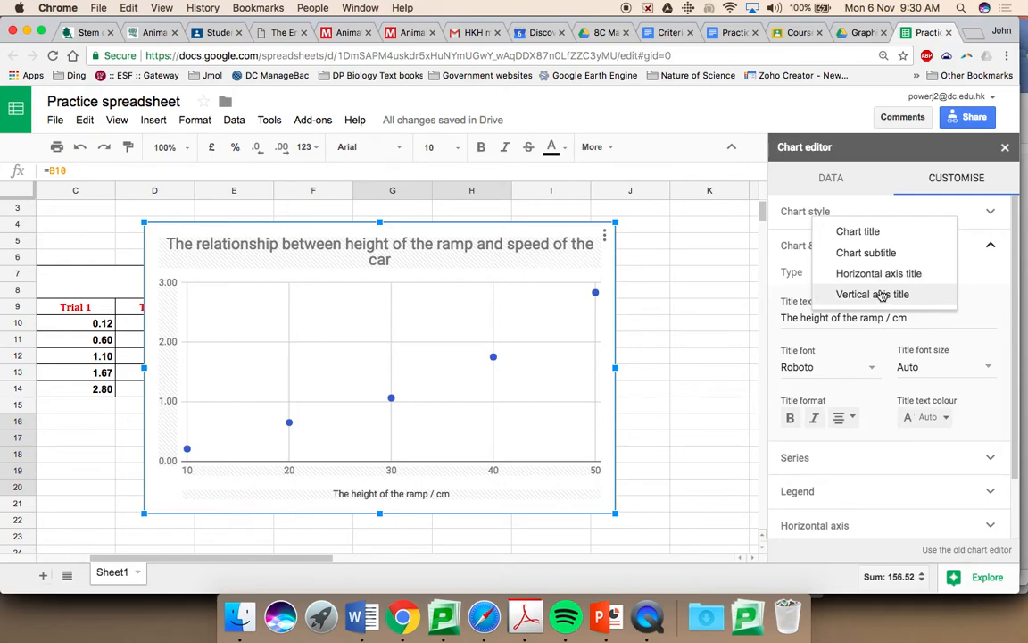
click(881, 296)
click(818, 318)
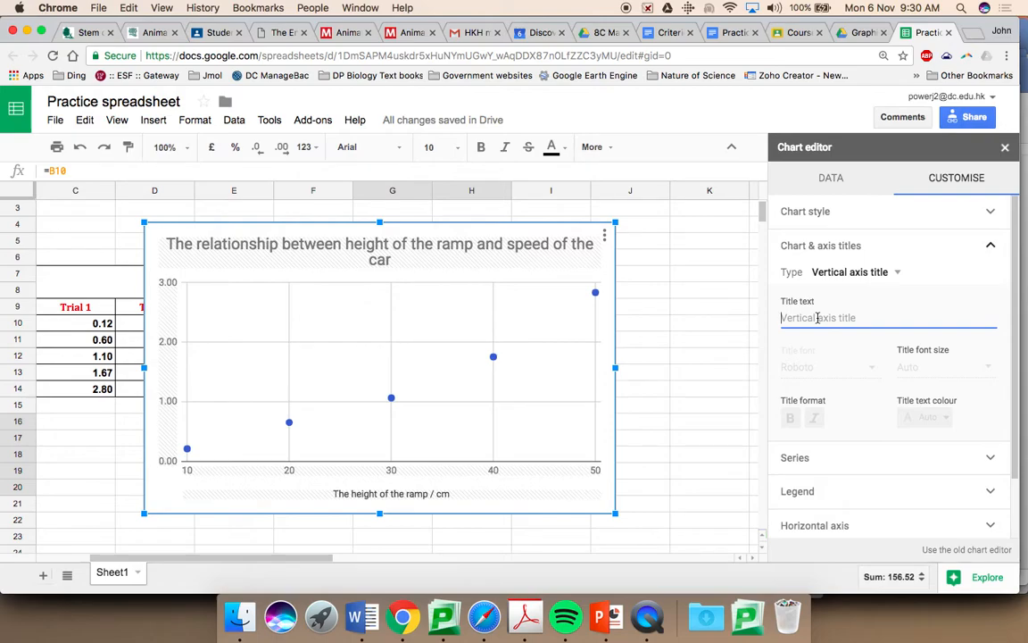
text(Speed of the car )
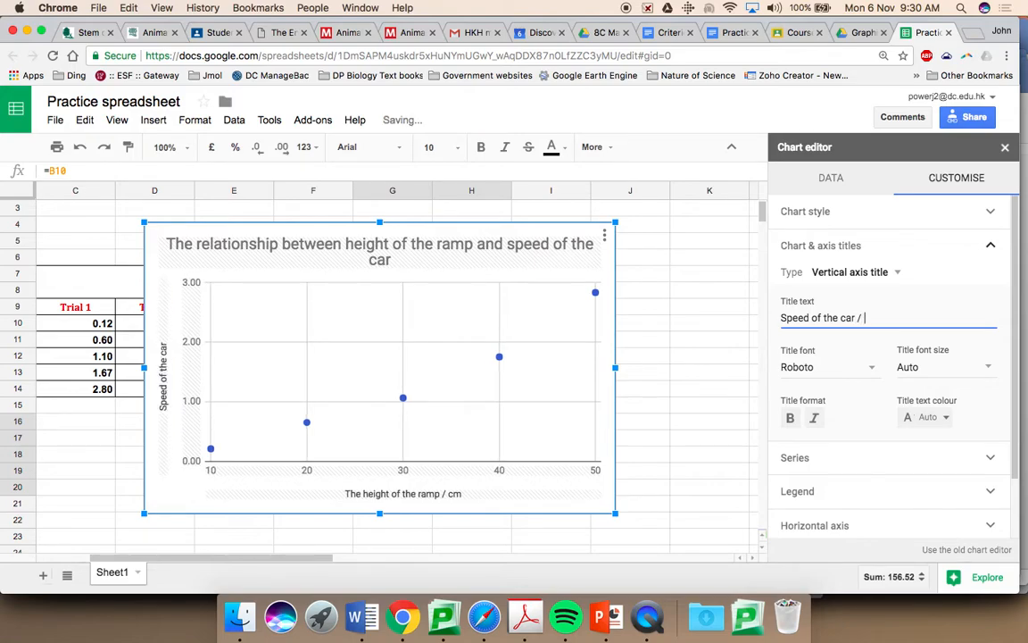
text(/ m/s)
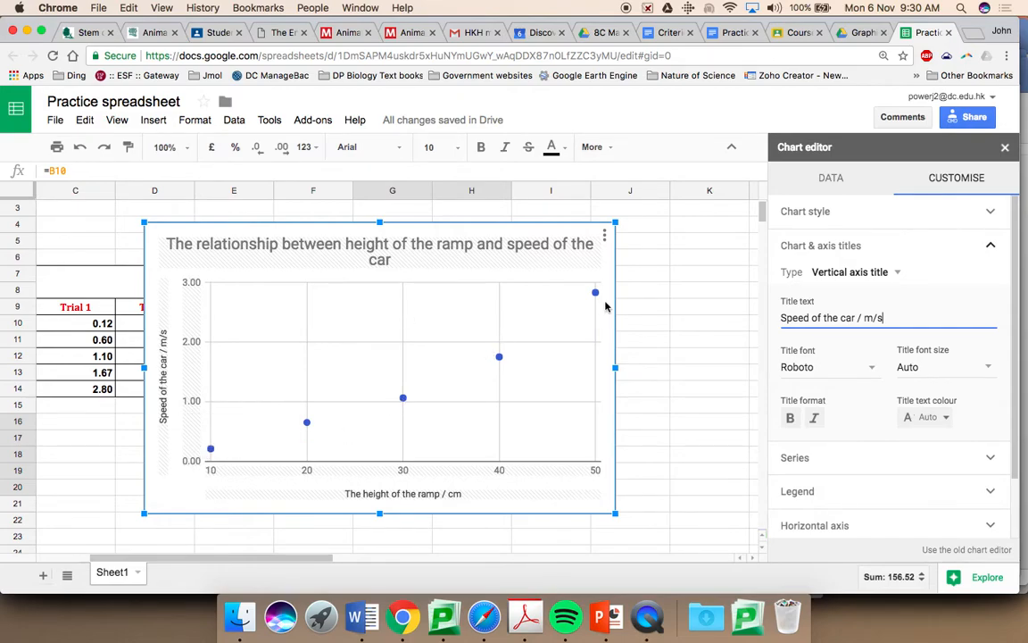
- Add a trend line to the chart's data series
scroll(882, 375, down, 2)
scroll(881, 375, down, 1)
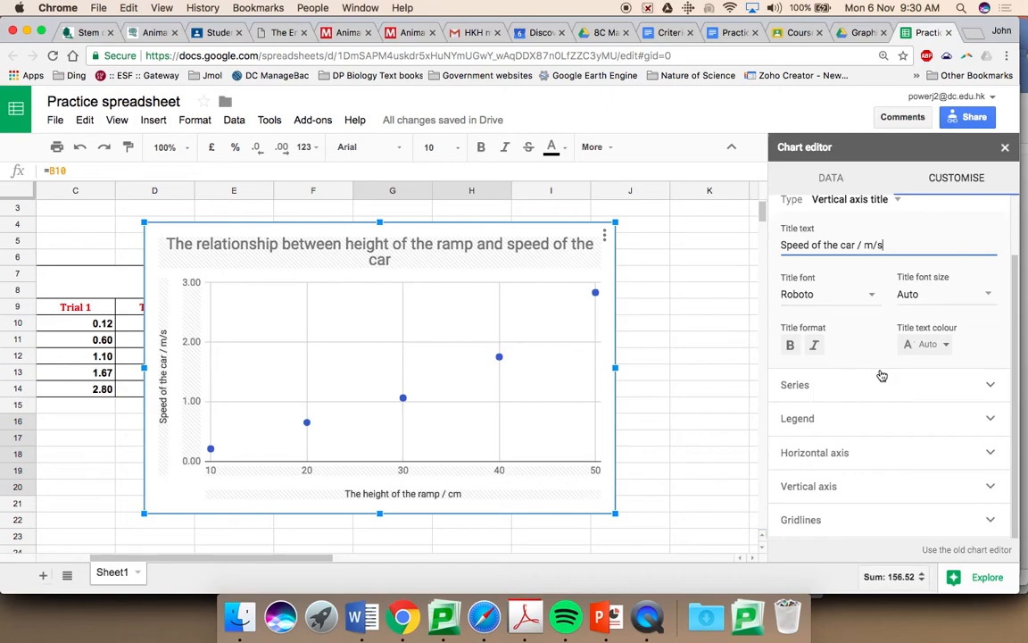
click(991, 385)
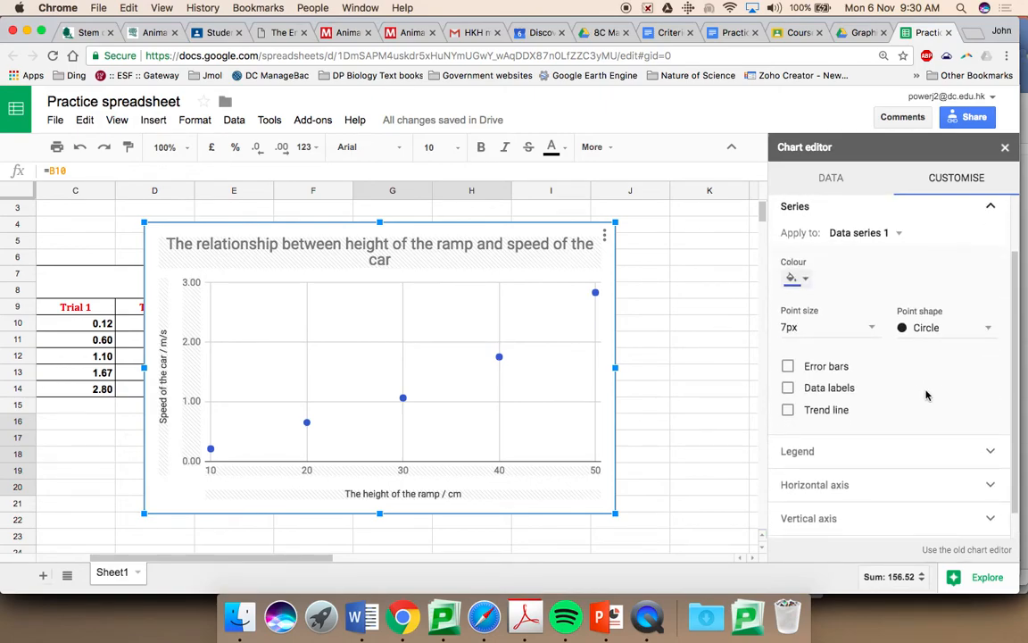
click(787, 412)
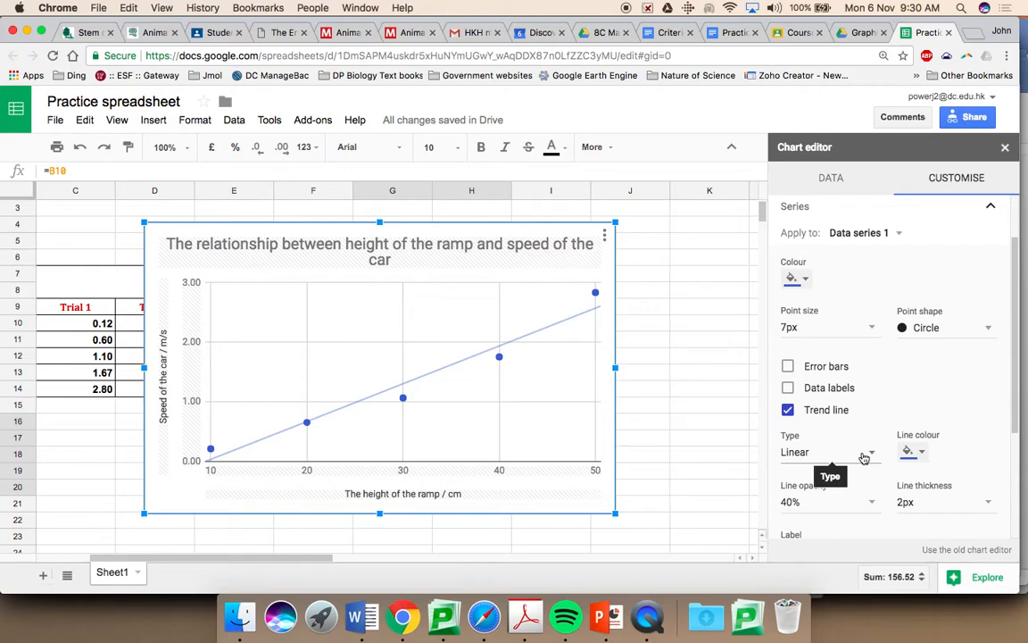
- Try the exponential, polynomial, power series and logarithmic types for the data series' trend line
click(864, 458)
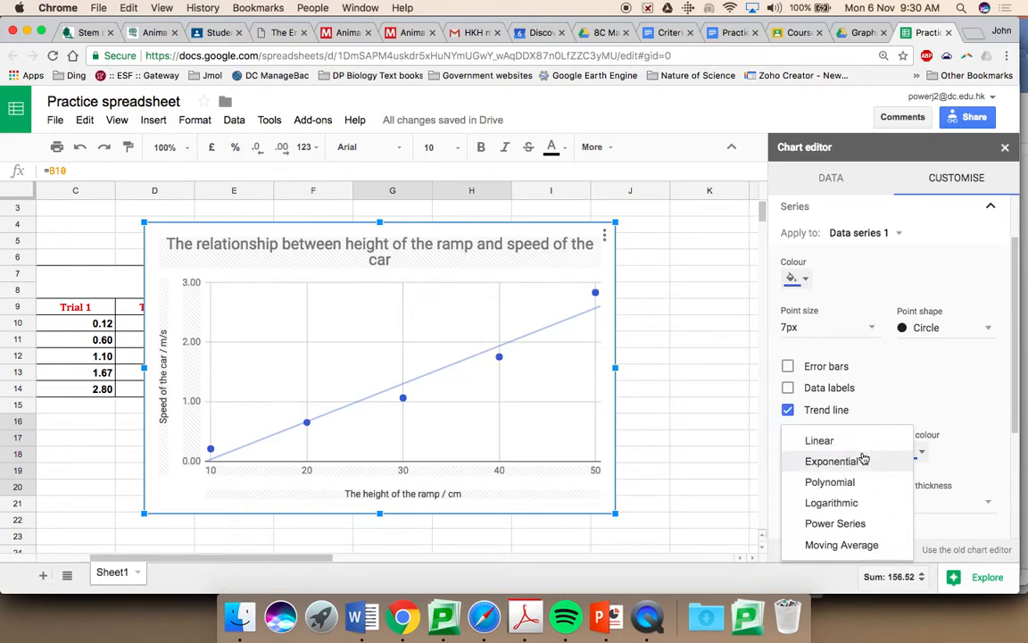
click(841, 462)
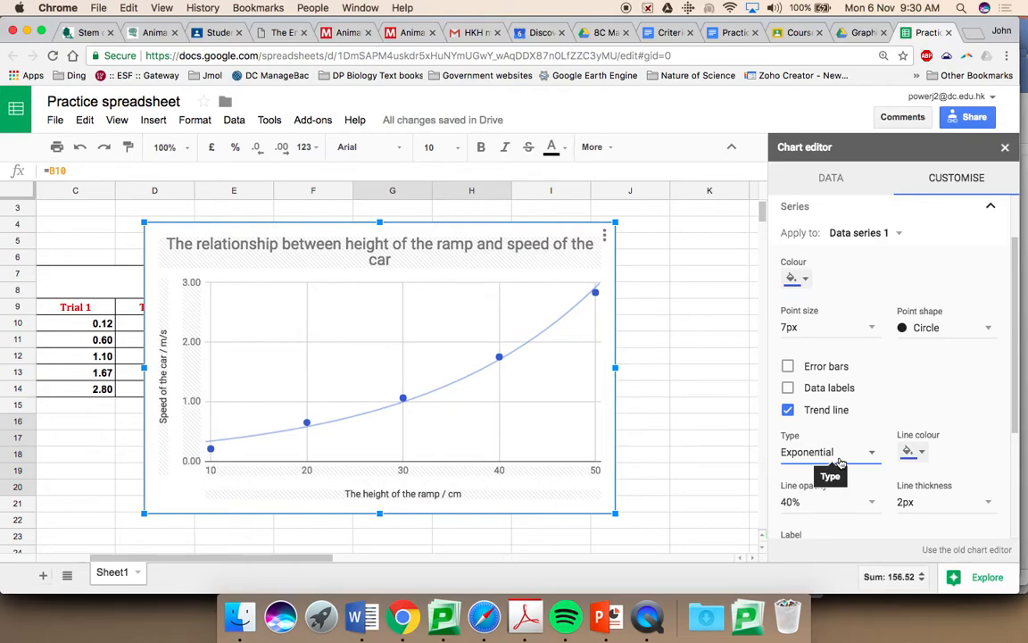
click(867, 453)
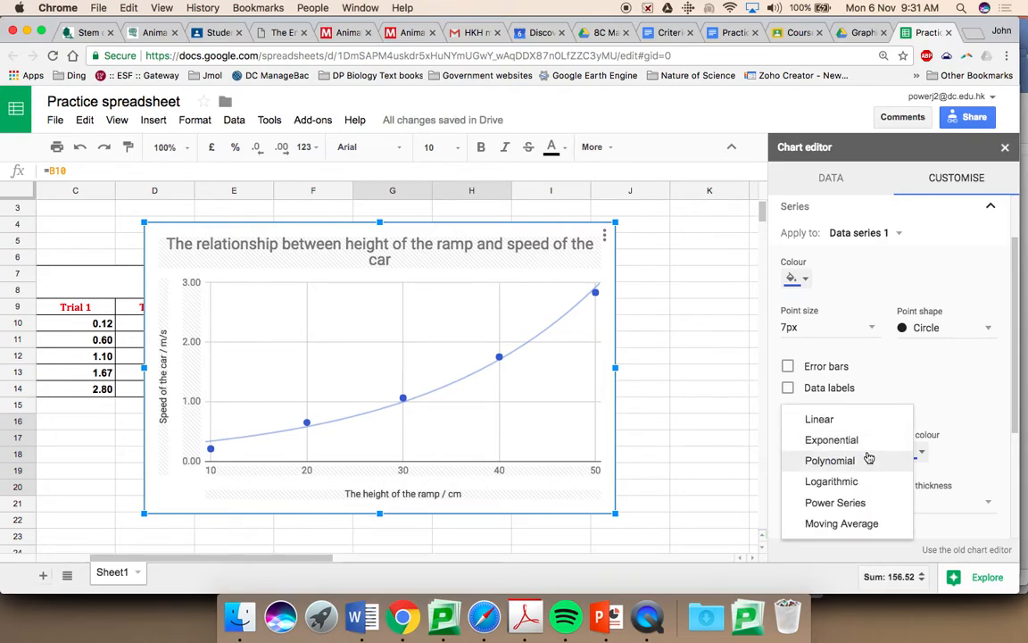
click(861, 459)
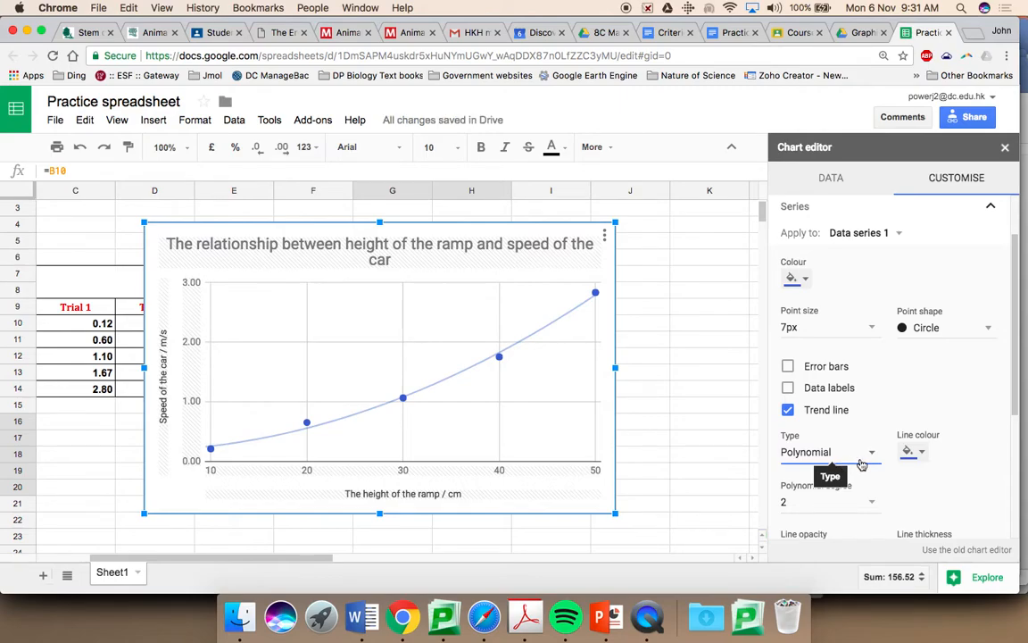
click(864, 464)
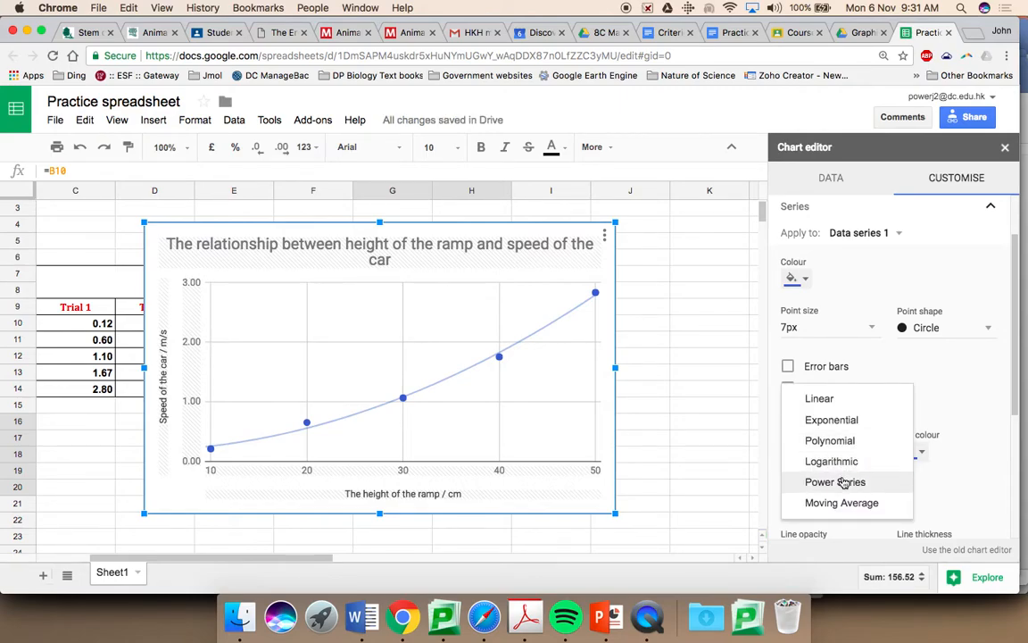
click(843, 483)
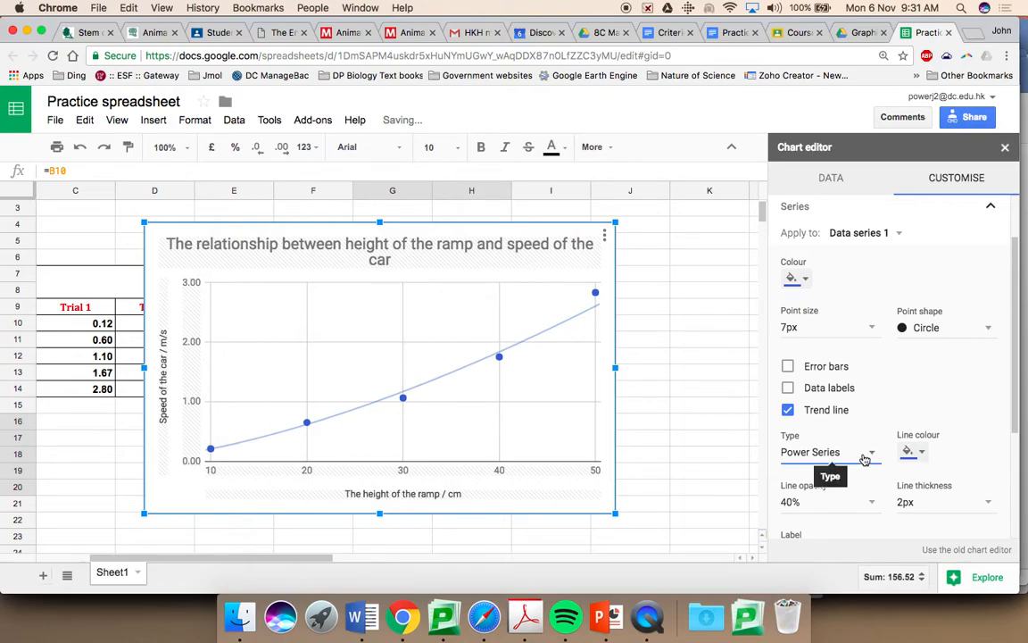
click(866, 458)
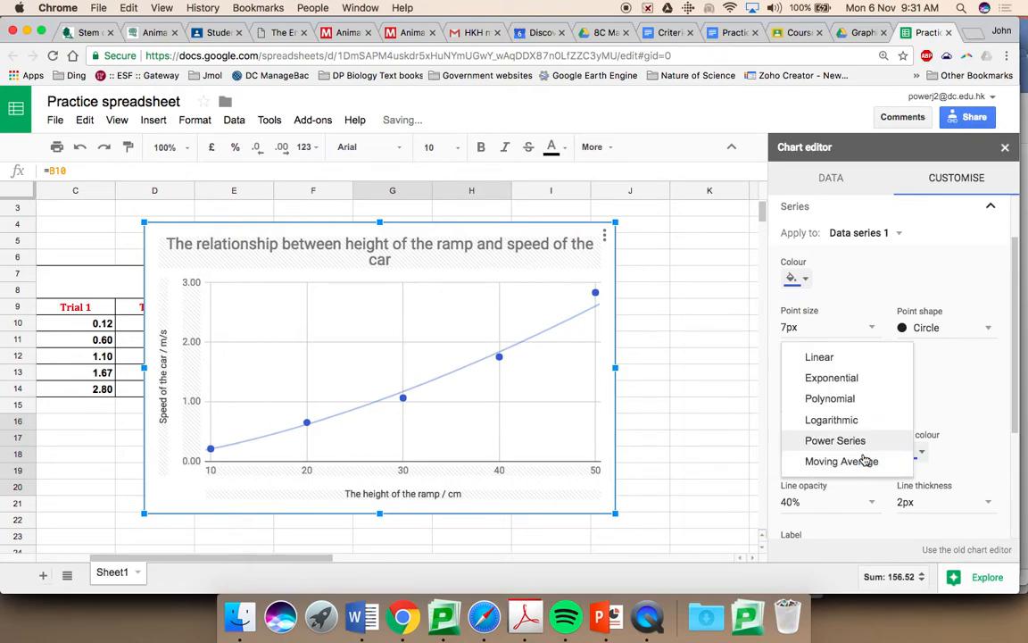
click(843, 421)
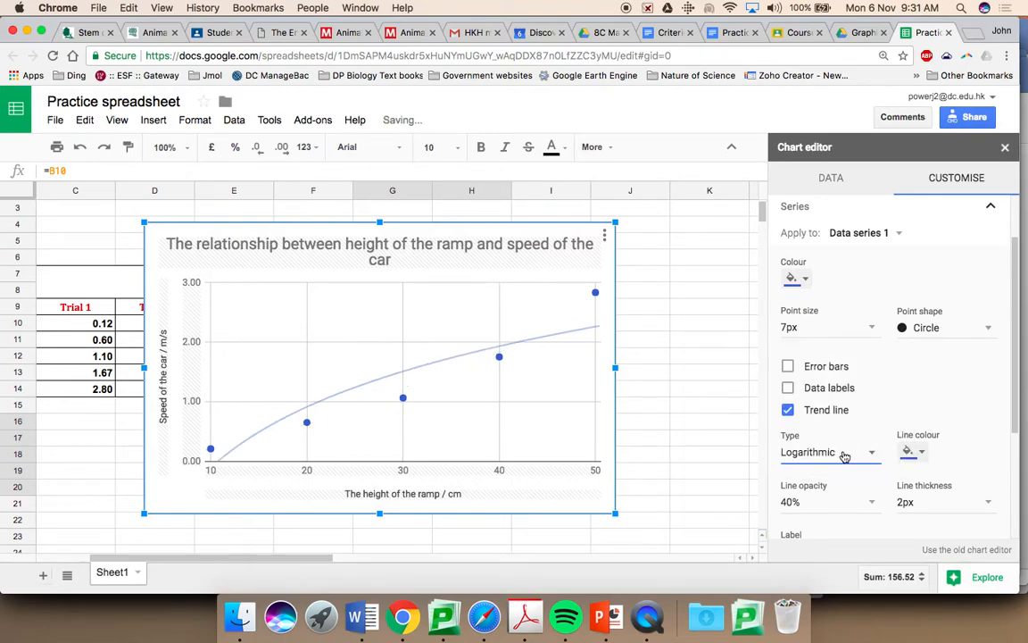
- Set the trend line type of the data series to Polynomial
click(844, 456)
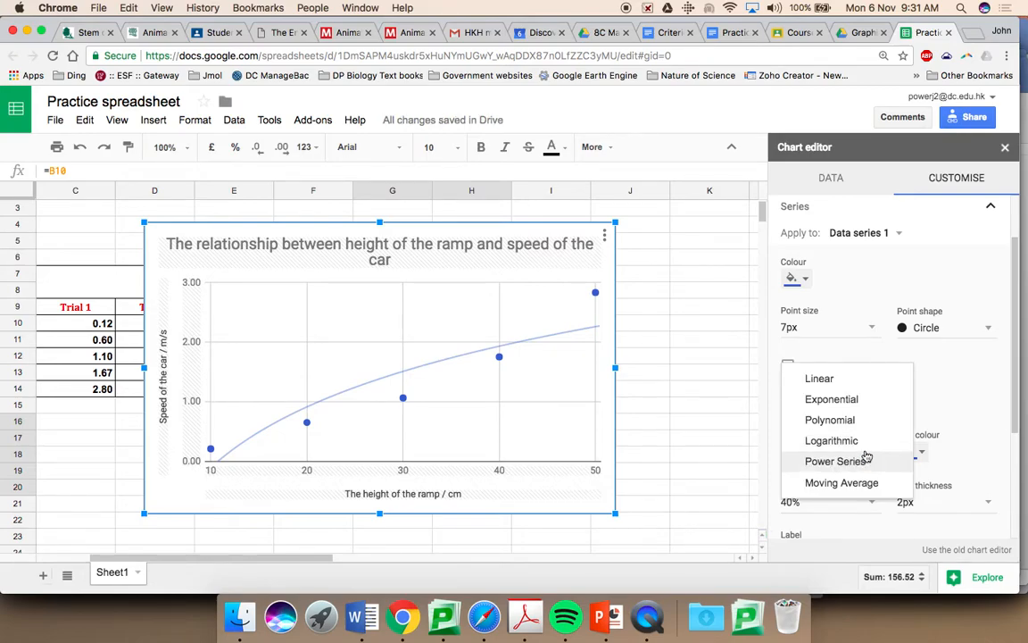
click(845, 420)
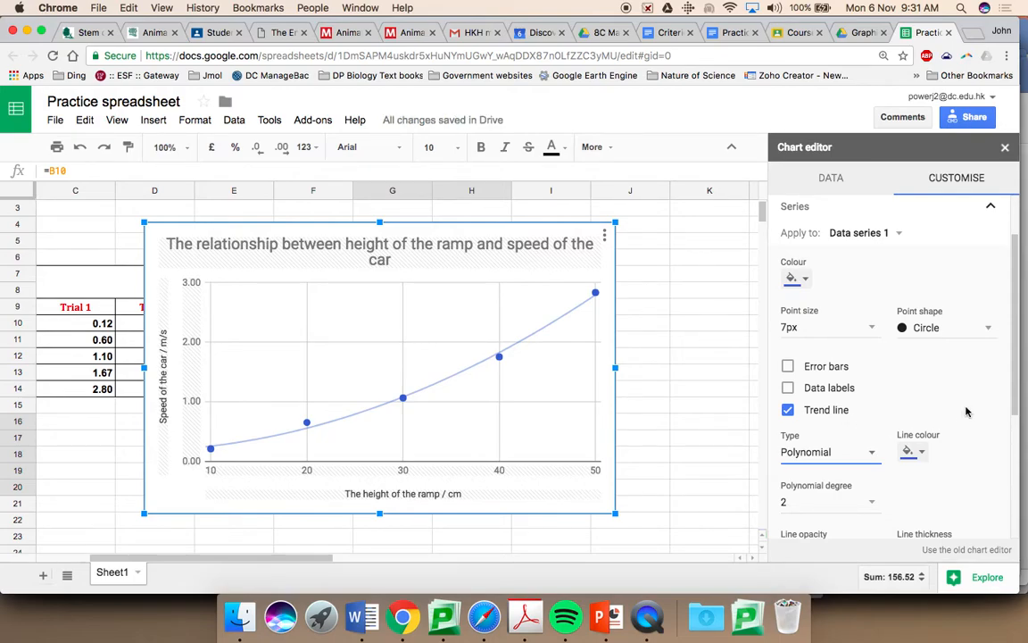
- Set the minimum value of the chart's horizontal axis to 0
scroll(966, 413, down, 5)
scroll(965, 412, down, 2)
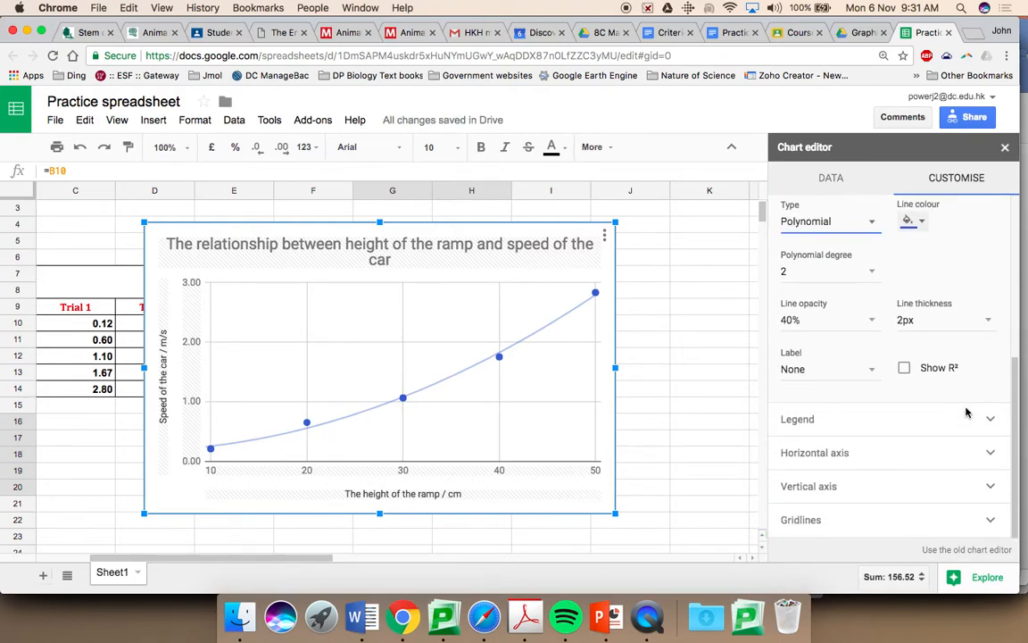
click(990, 452)
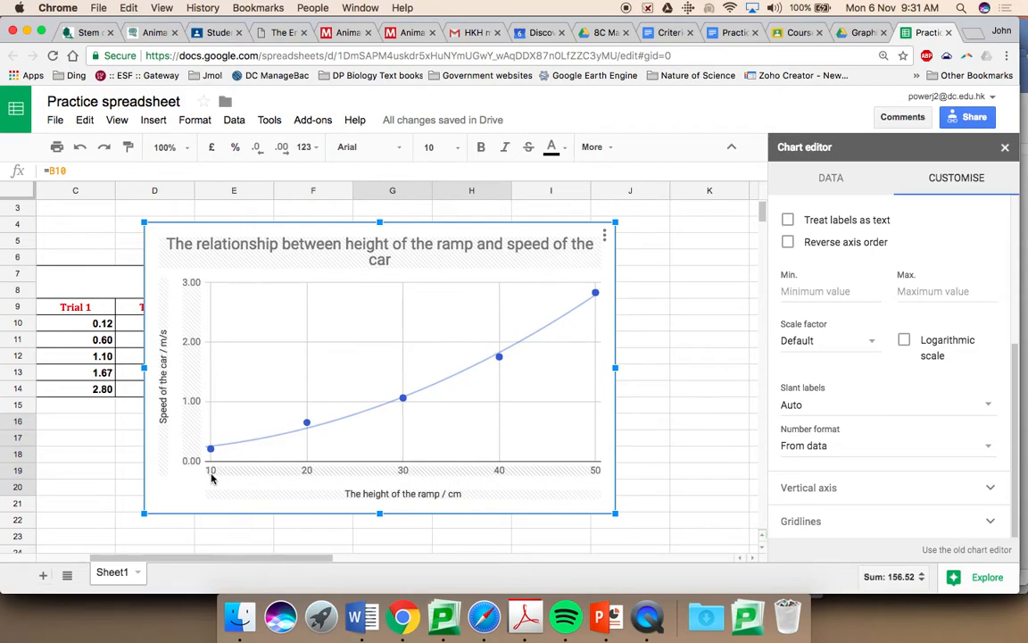
click(820, 292)
text(0)
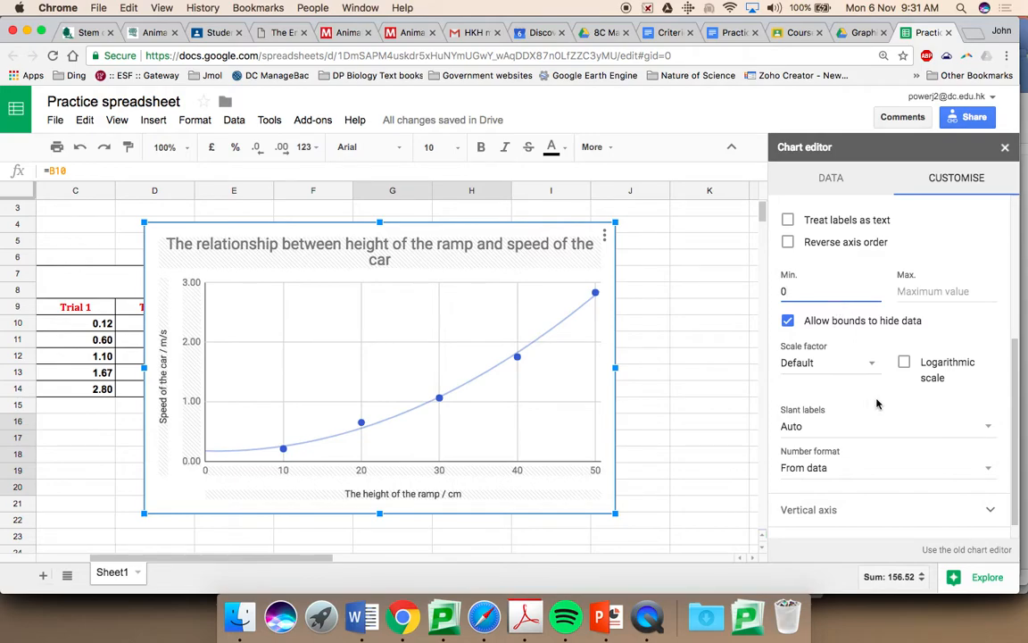
- Examine the label, range and scale settings of the chart's horizontal and vertical axes
scroll(876, 404, down, 1)
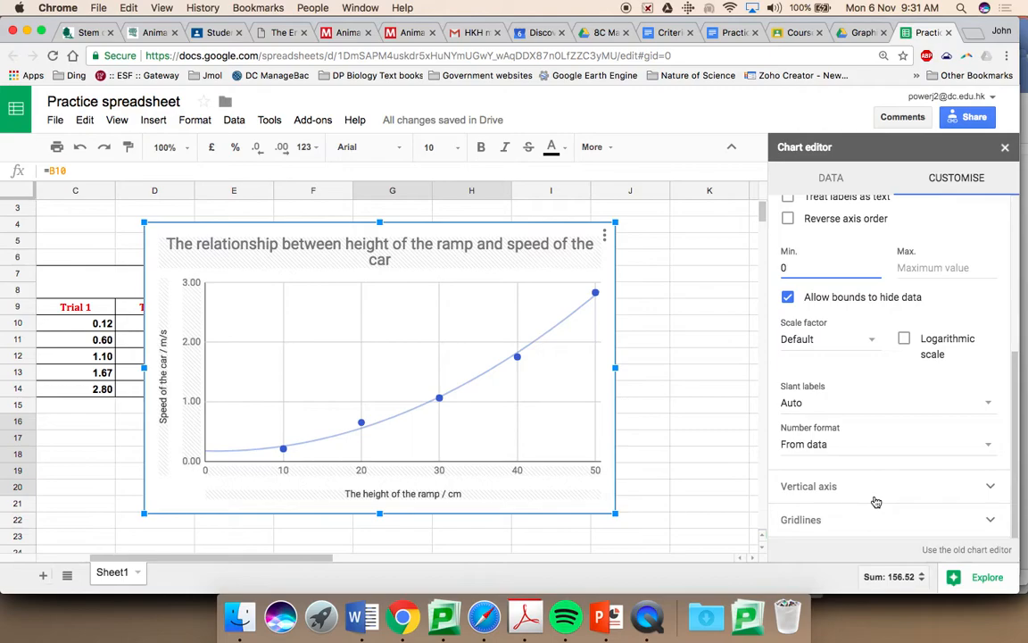
scroll(876, 501, up, 5)
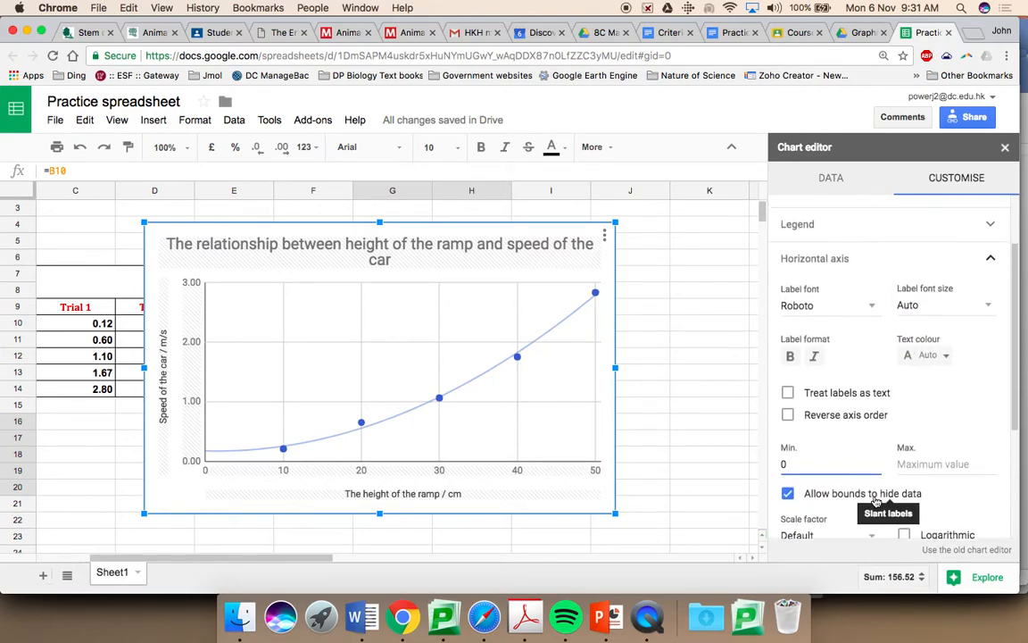
scroll(877, 501, down, 5)
scroll(877, 501, up, 2)
scroll(877, 501, up, 2)
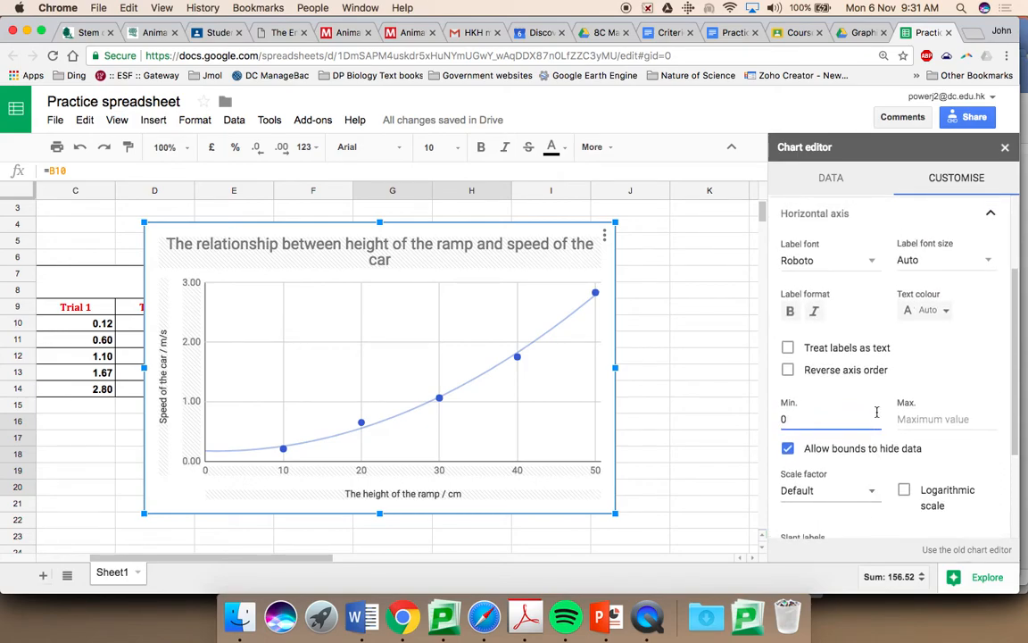
click(991, 255)
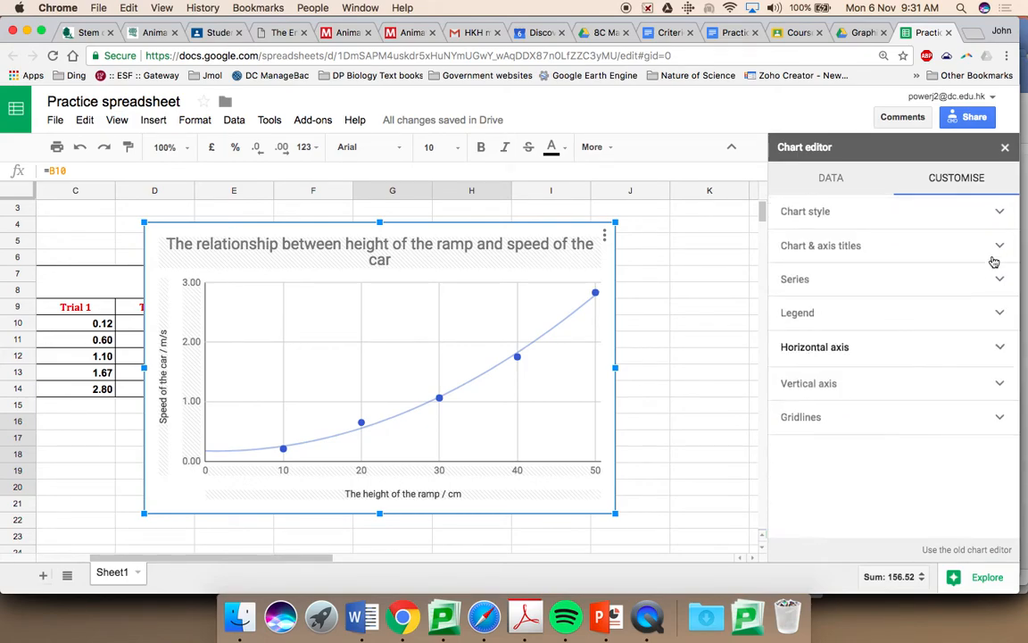
click(996, 382)
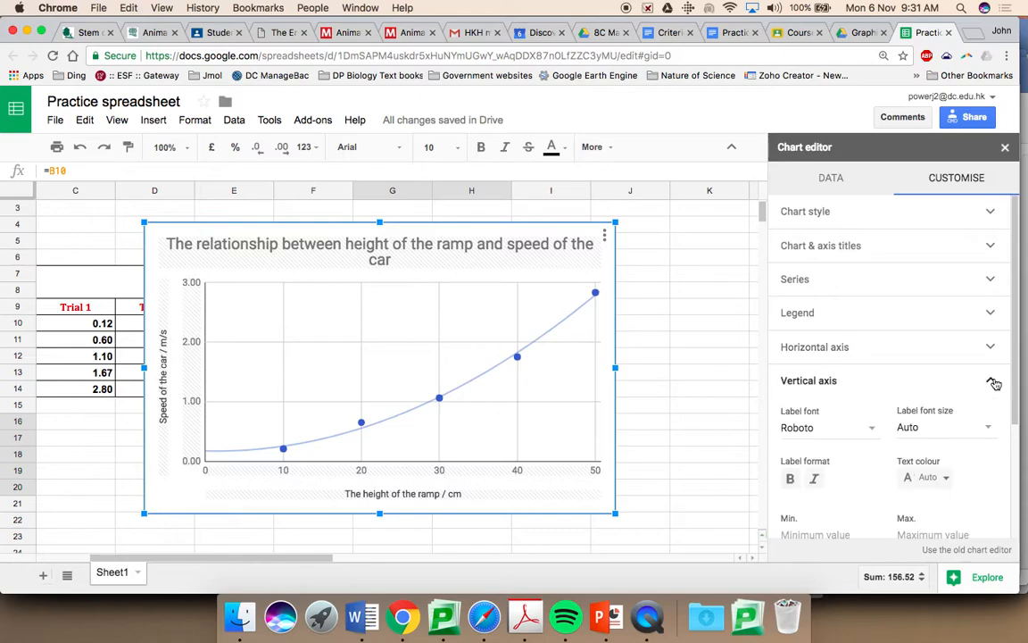
scroll(888, 410, down, 1)
scroll(888, 411, down, 3)
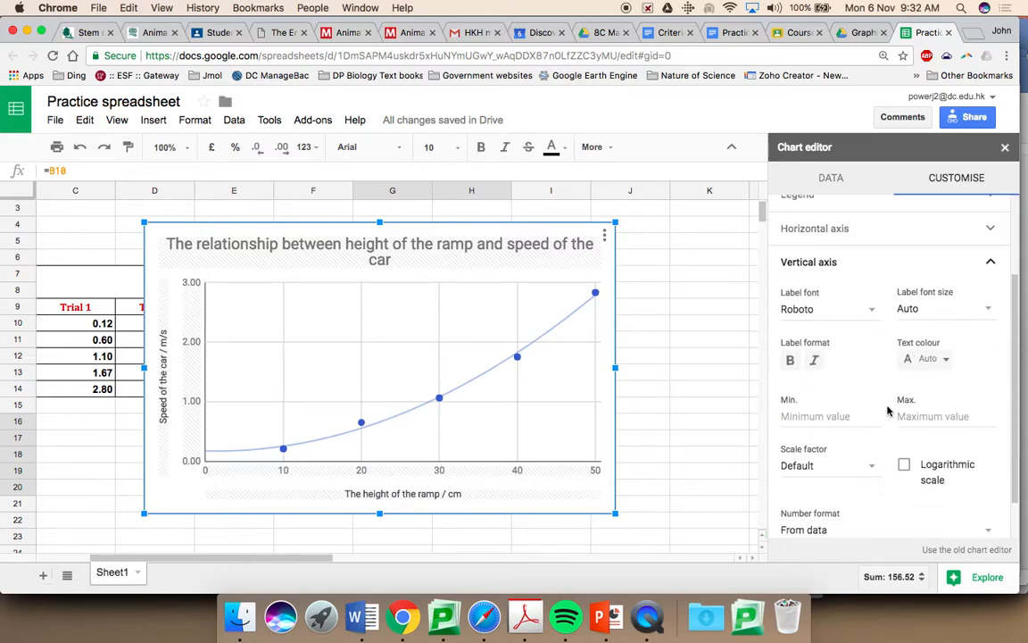
scroll(888, 410, down, 1)
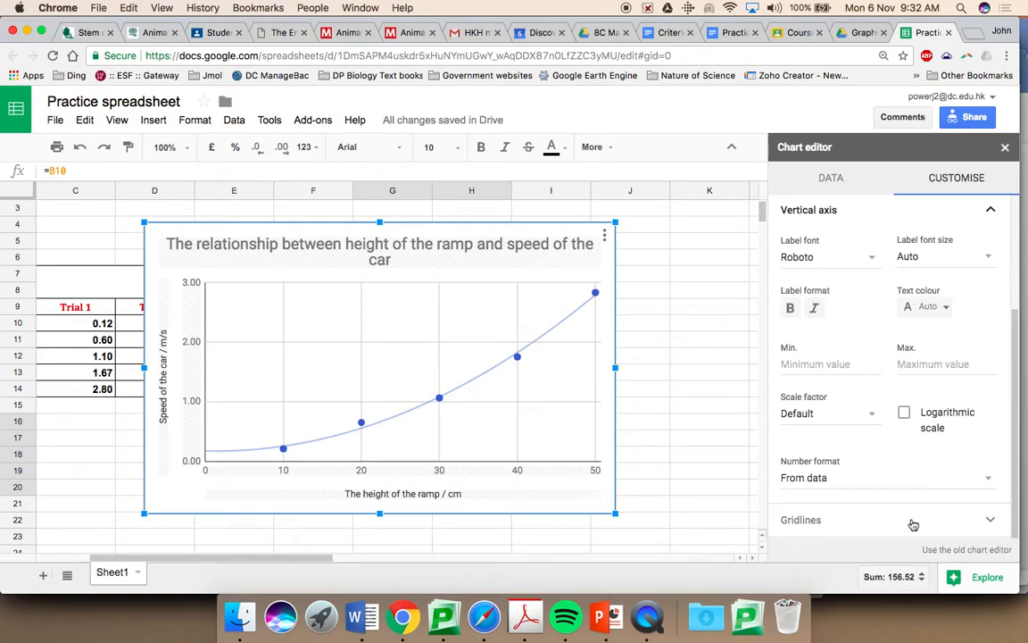
- Set both the major and minor gridline counts of the vertical axis to 10
click(912, 520)
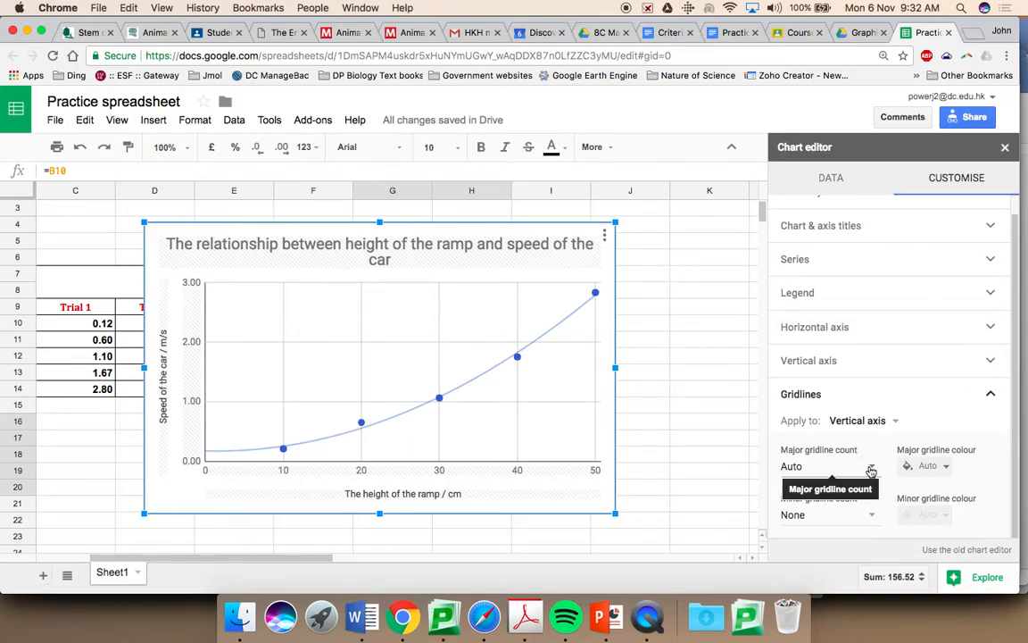
click(870, 471)
click(806, 438)
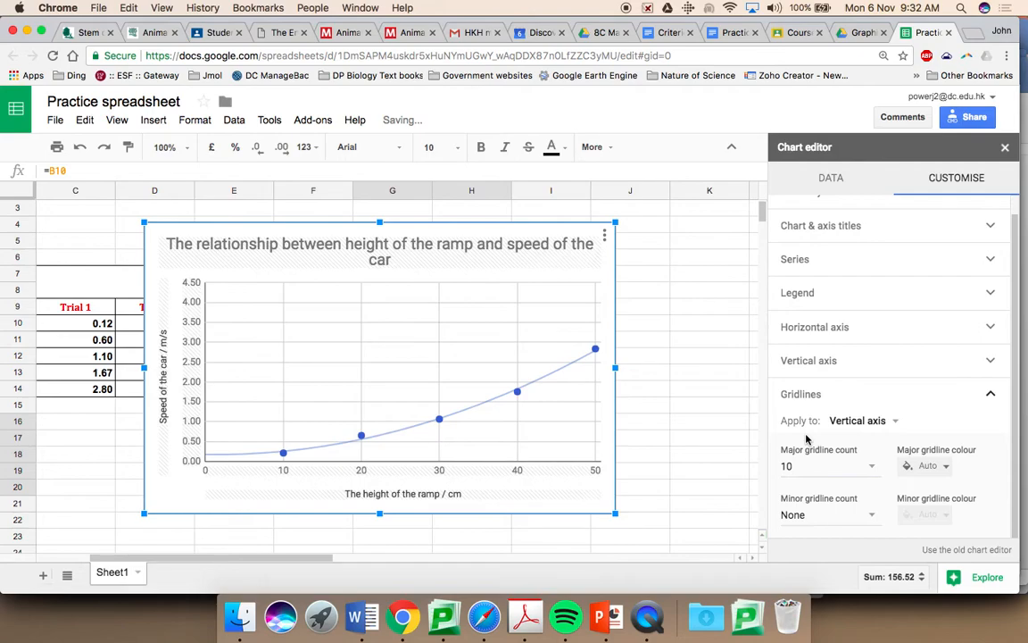
click(868, 518)
click(820, 491)
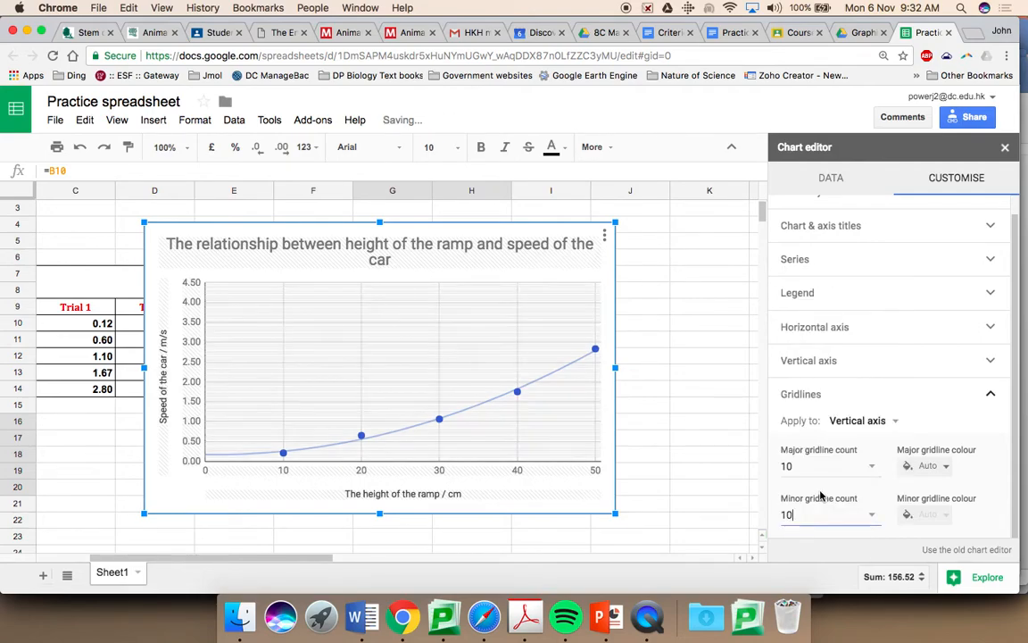
- Set both the major and minor gridline counts of the horizontal axis to 10
click(894, 420)
click(895, 404)
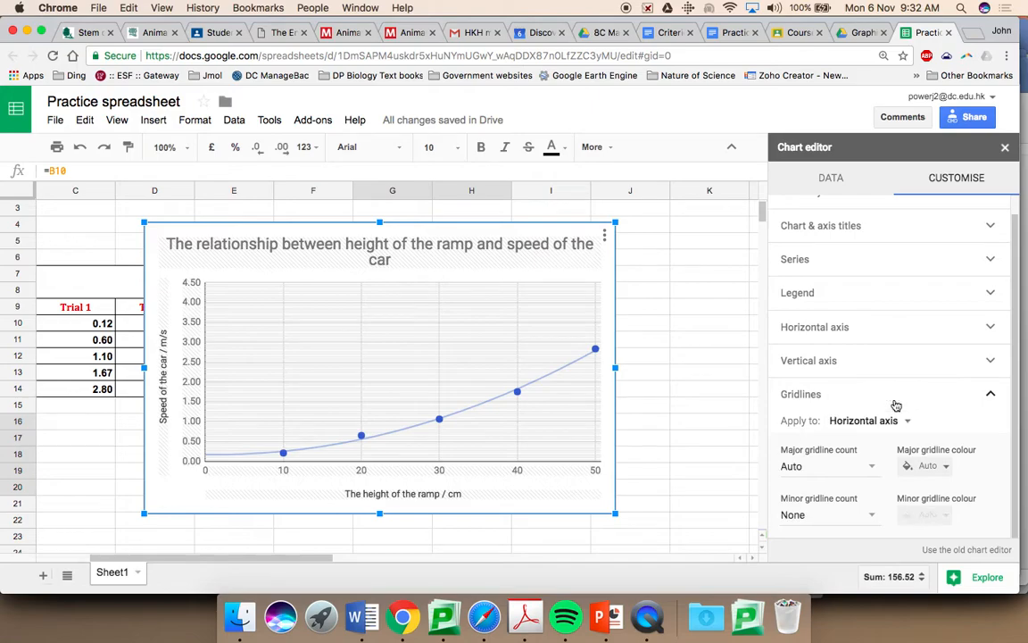
click(864, 465)
click(826, 441)
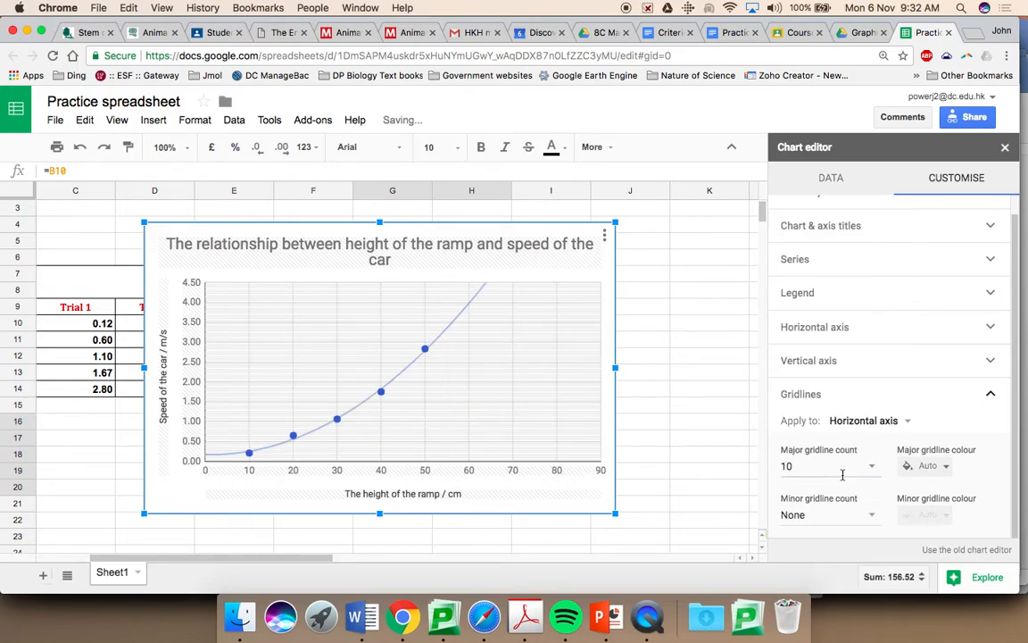
click(872, 516)
click(834, 491)
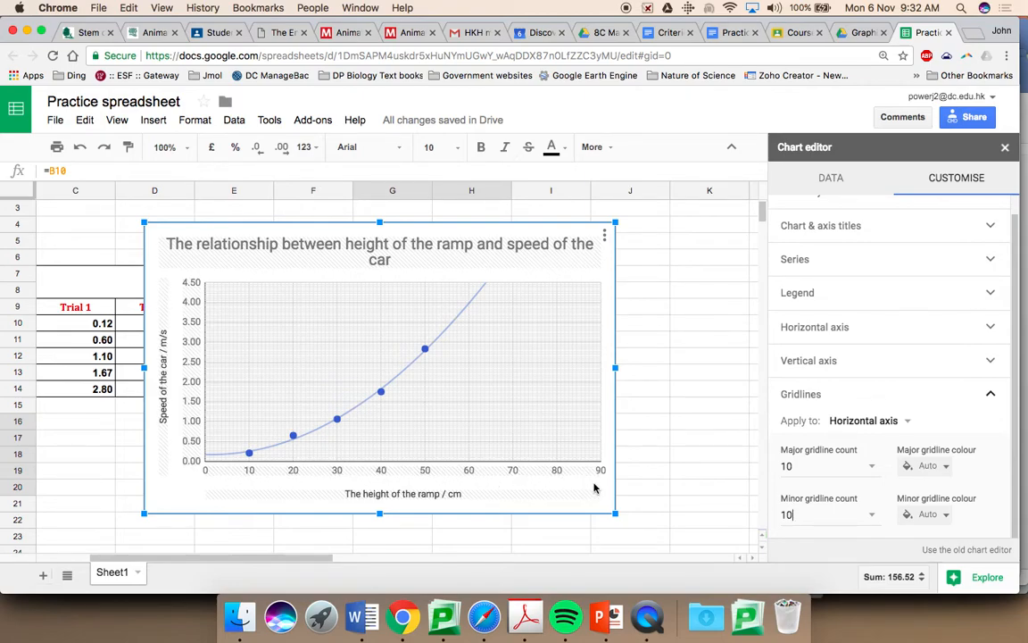
- Set the maximum value of the chart's horizontal axis to 50
click(897, 328)
scroll(934, 330, up, 5)
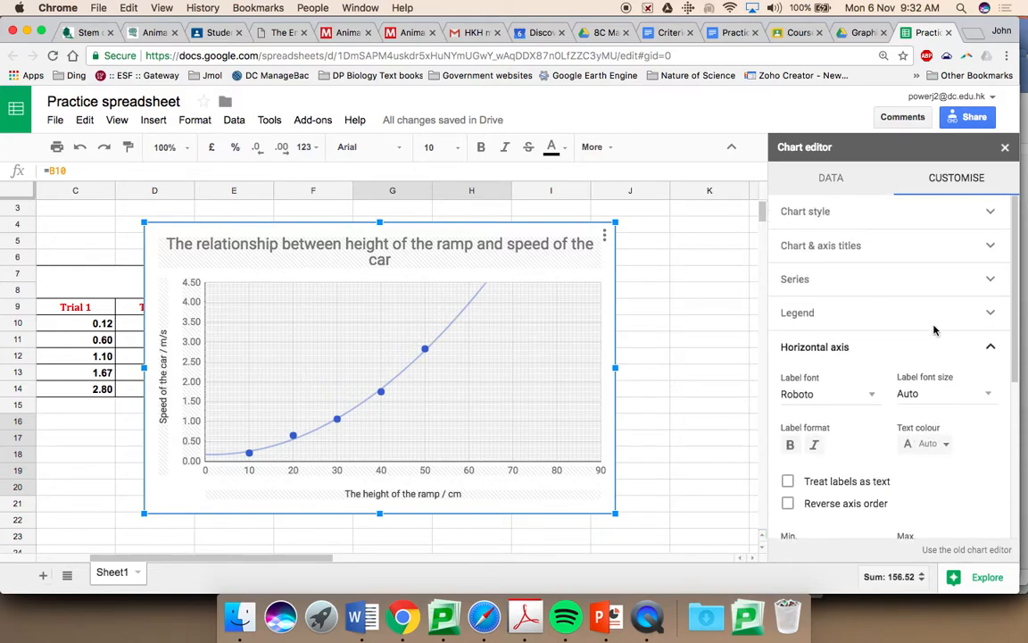
scroll(934, 330, down, 5)
scroll(934, 331, down, 2)
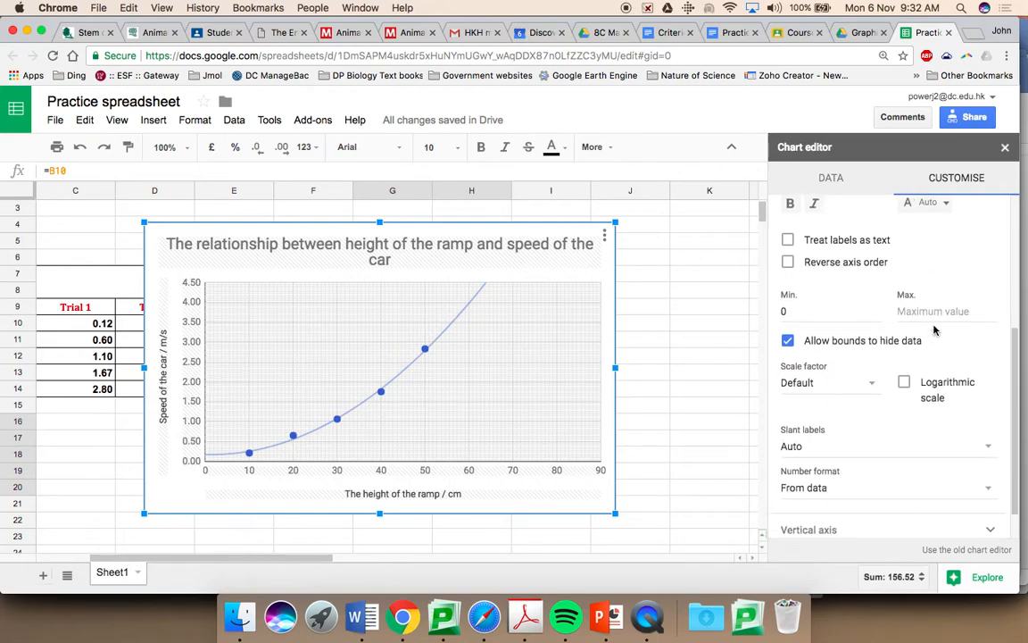
scroll(935, 330, up, 2)
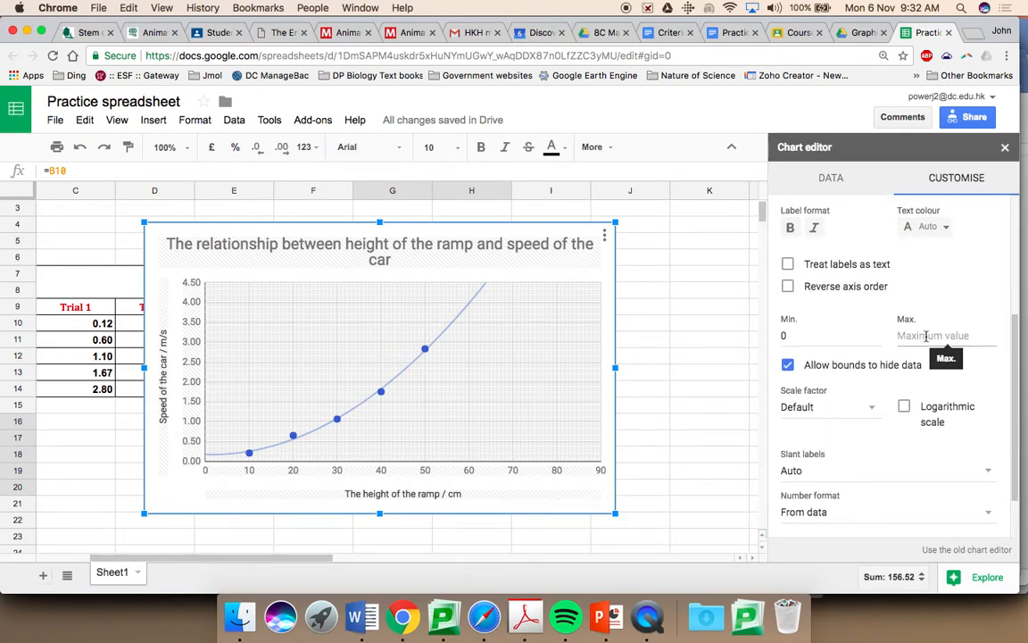
click(928, 334)
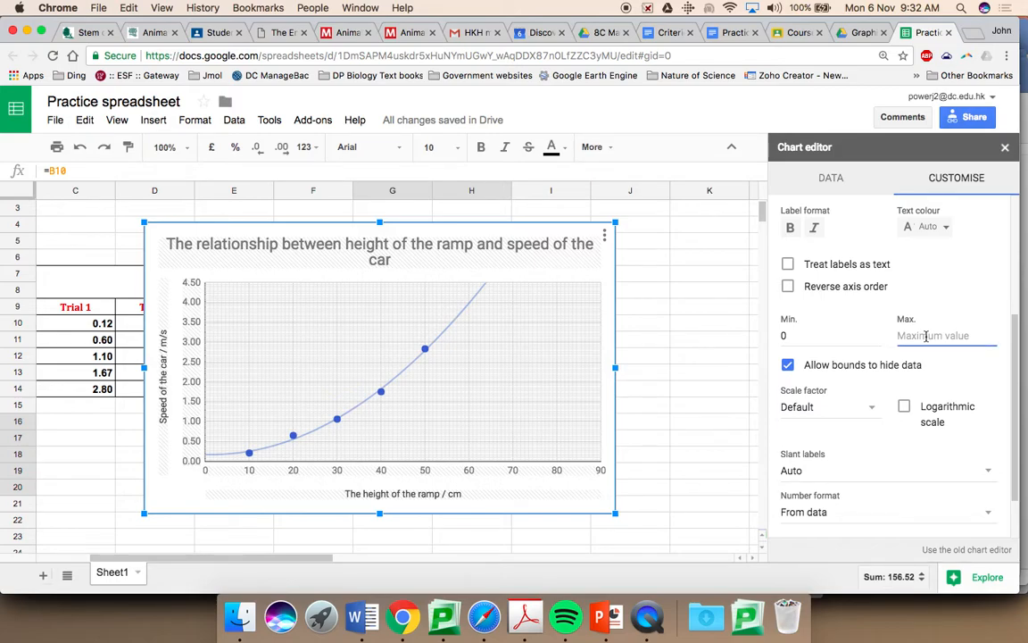
text(50)
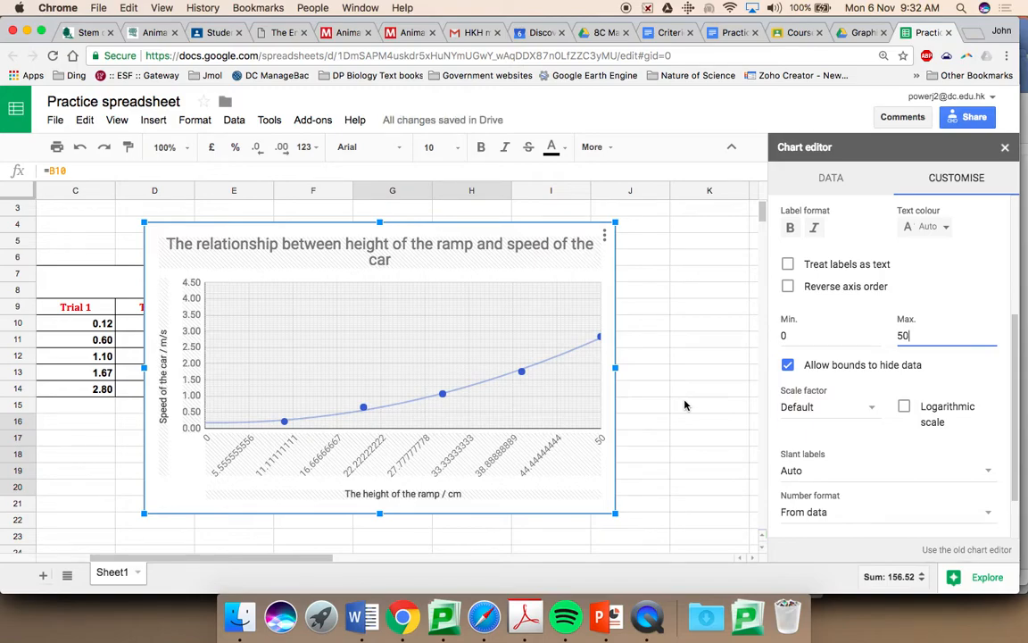
scroll(685, 406, down, 3)
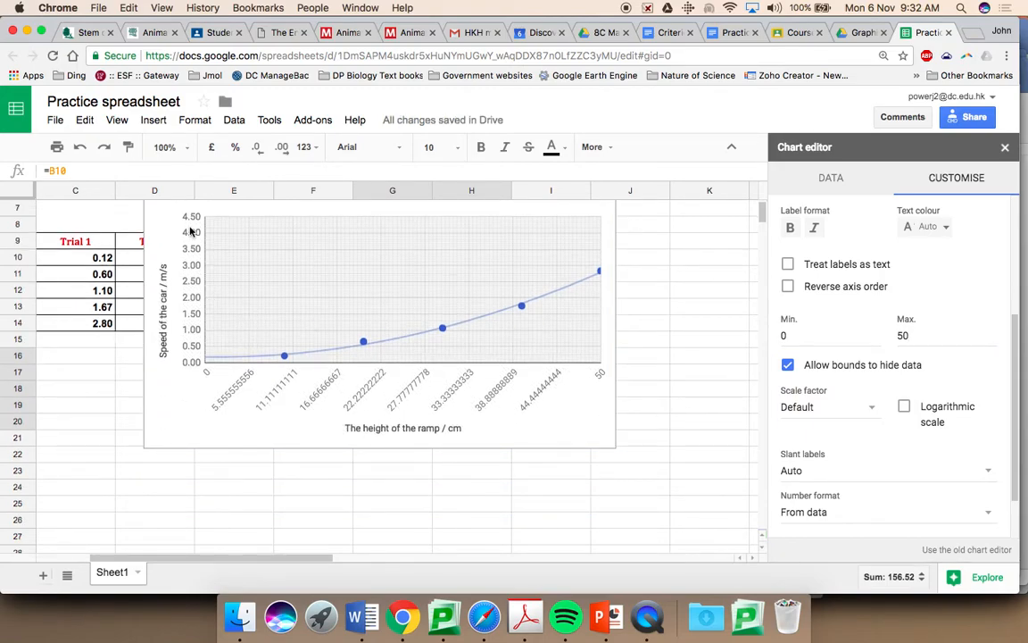
scroll(686, 364, down, 10)
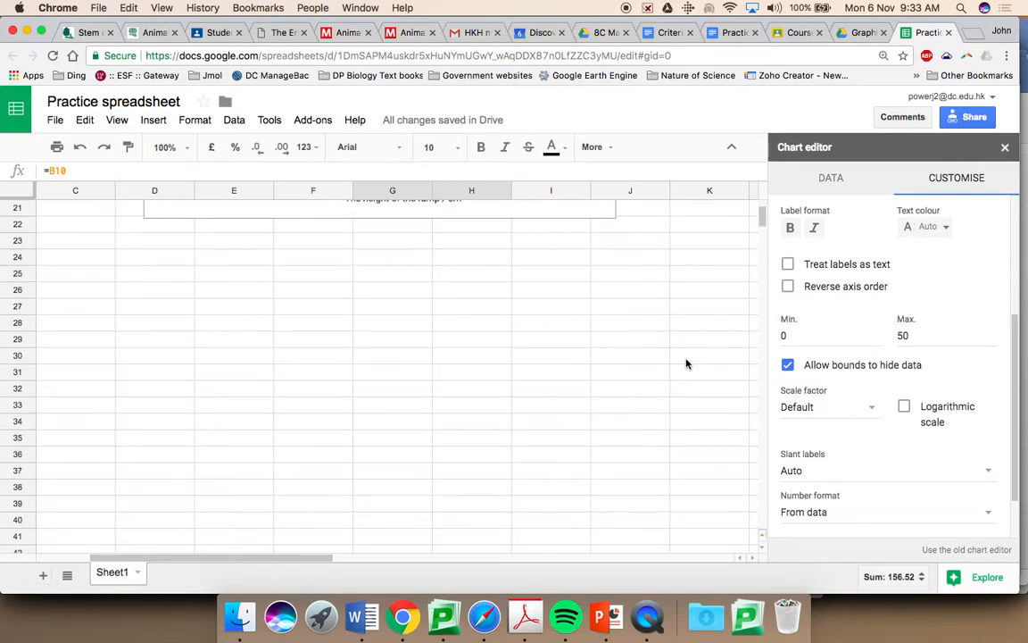
scroll(686, 361, up, 13)
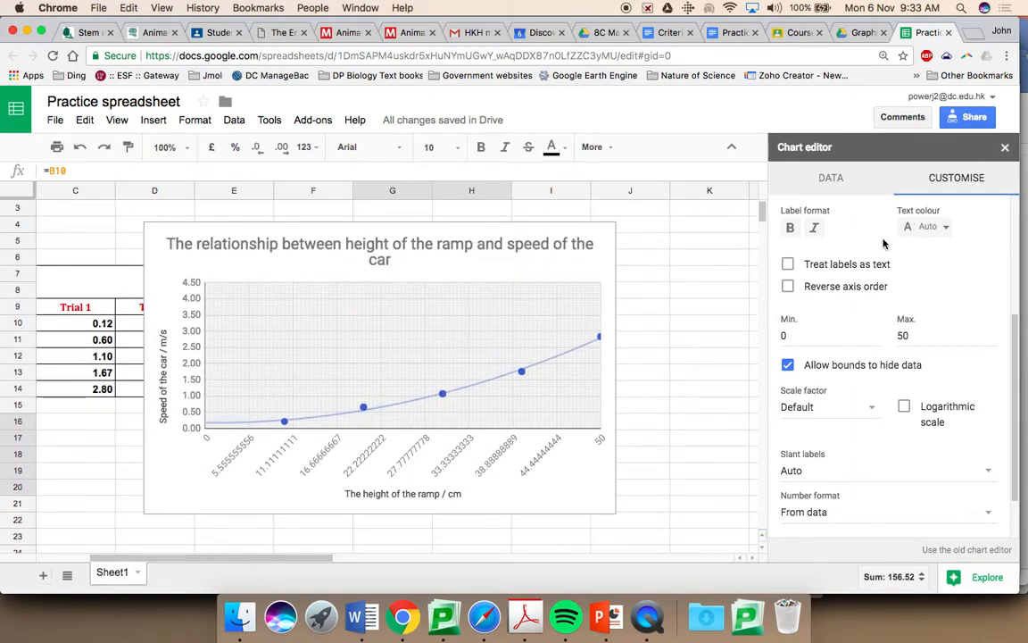
scroll(876, 375, down, 2)
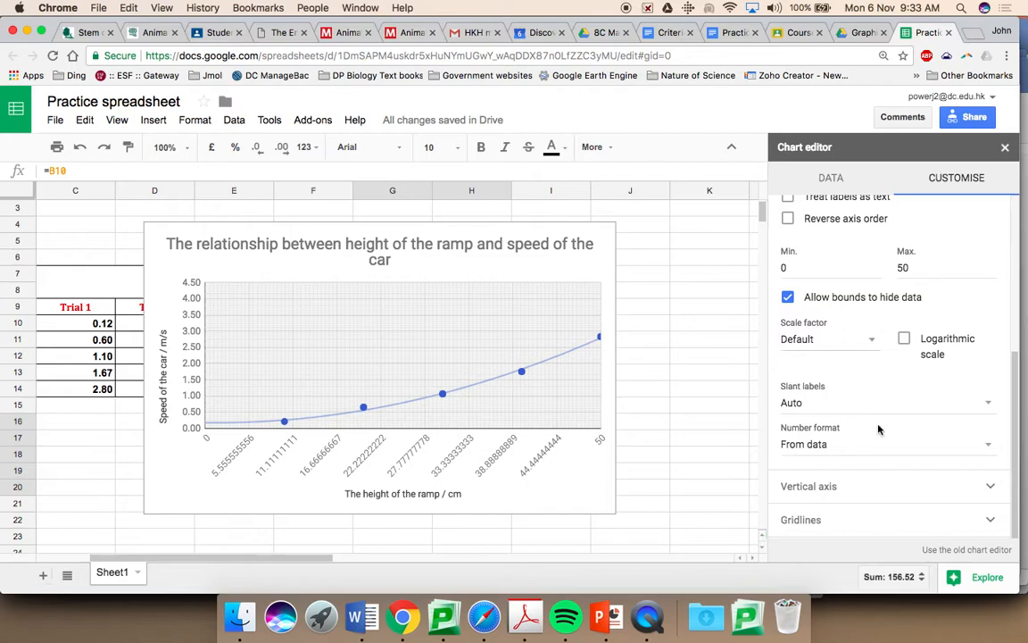
- Set the maximum value of the chart's vertical axis to 3, keep the Default scale factor, and close the chart editor
click(906, 487)
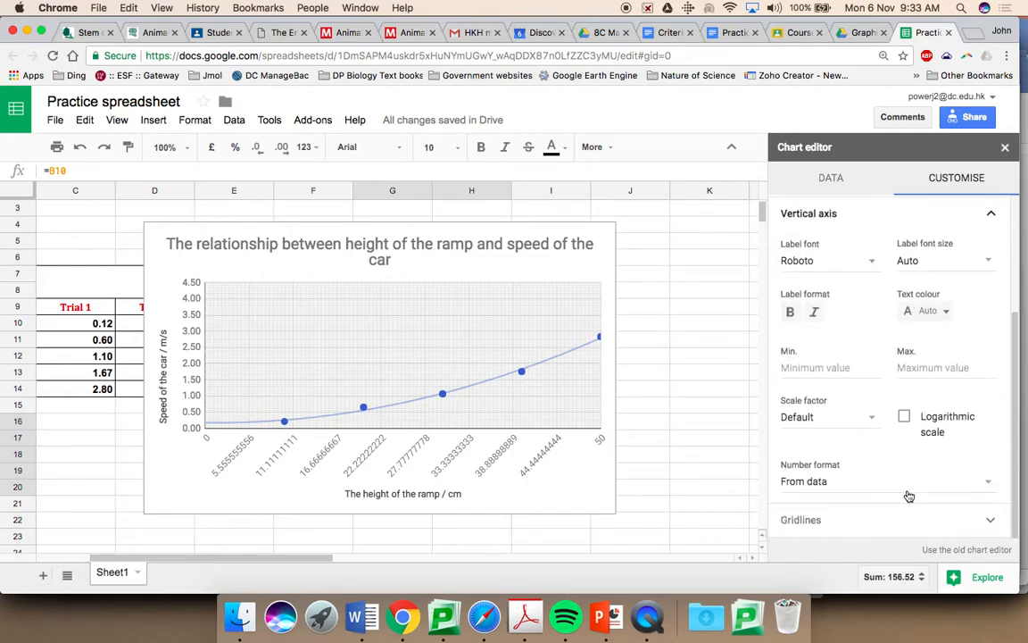
click(910, 366)
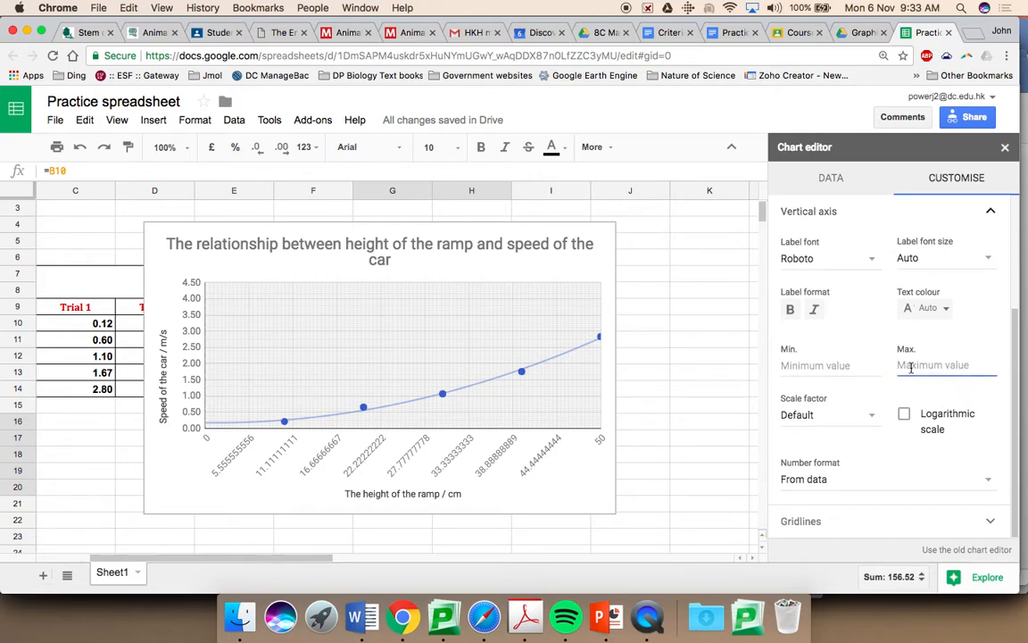
text(3)
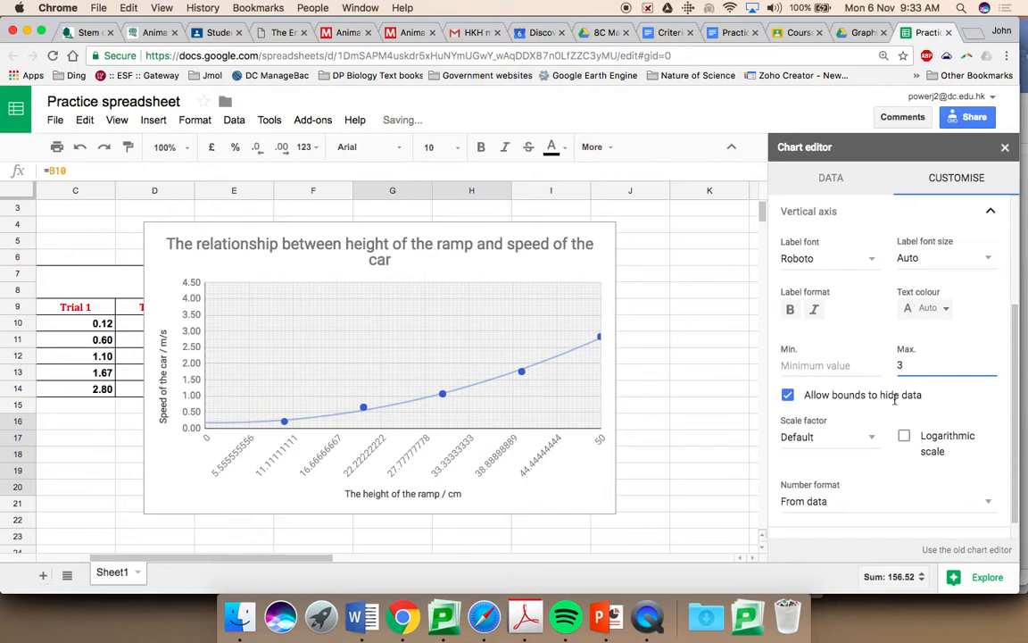
click(926, 365)
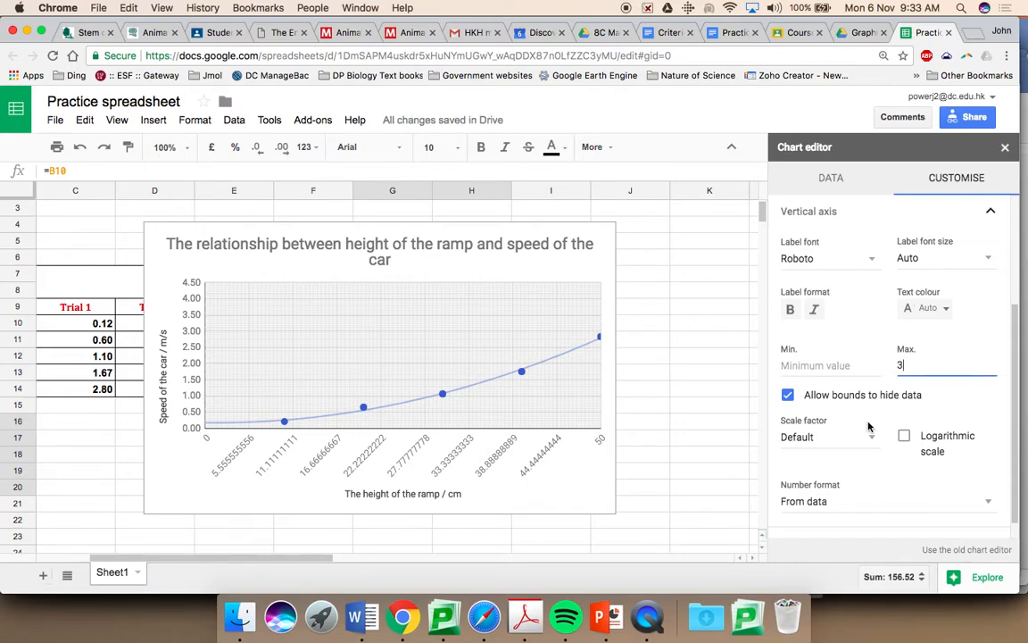
scroll(866, 456, down, 1)
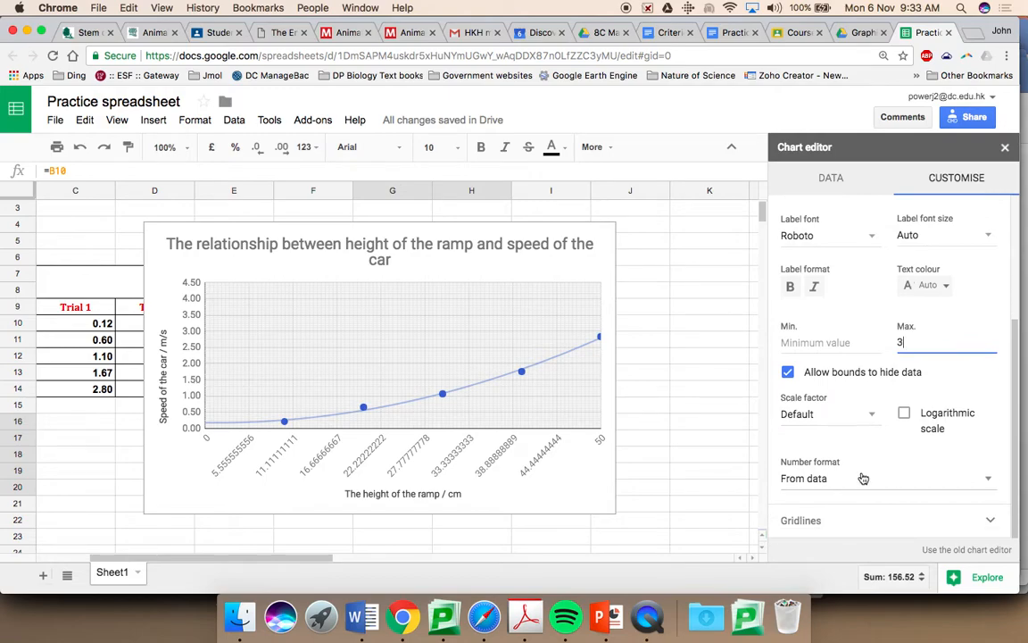
click(839, 423)
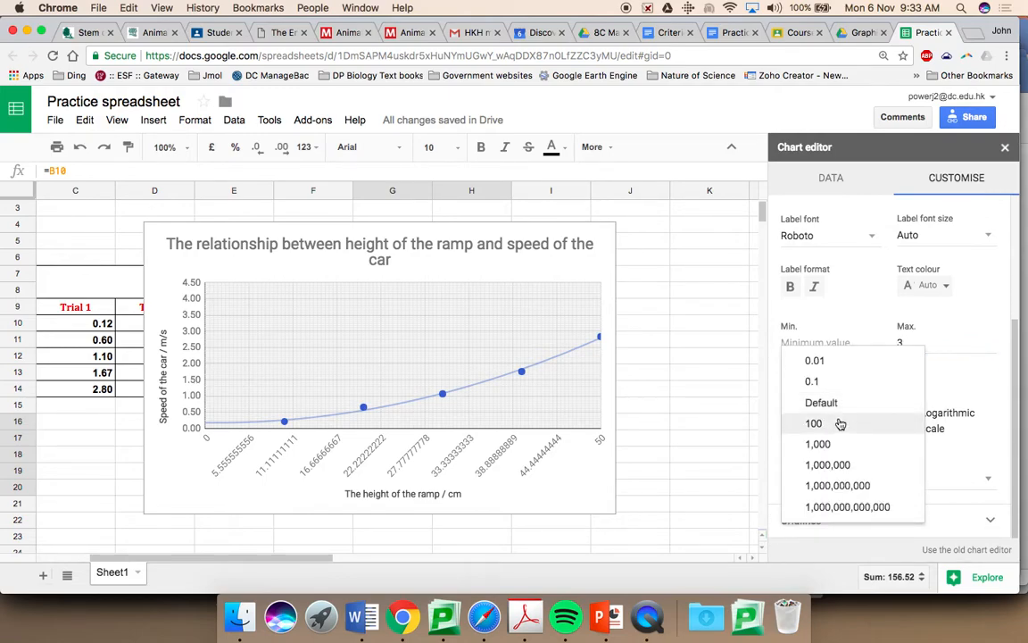
click(835, 408)
click(686, 388)
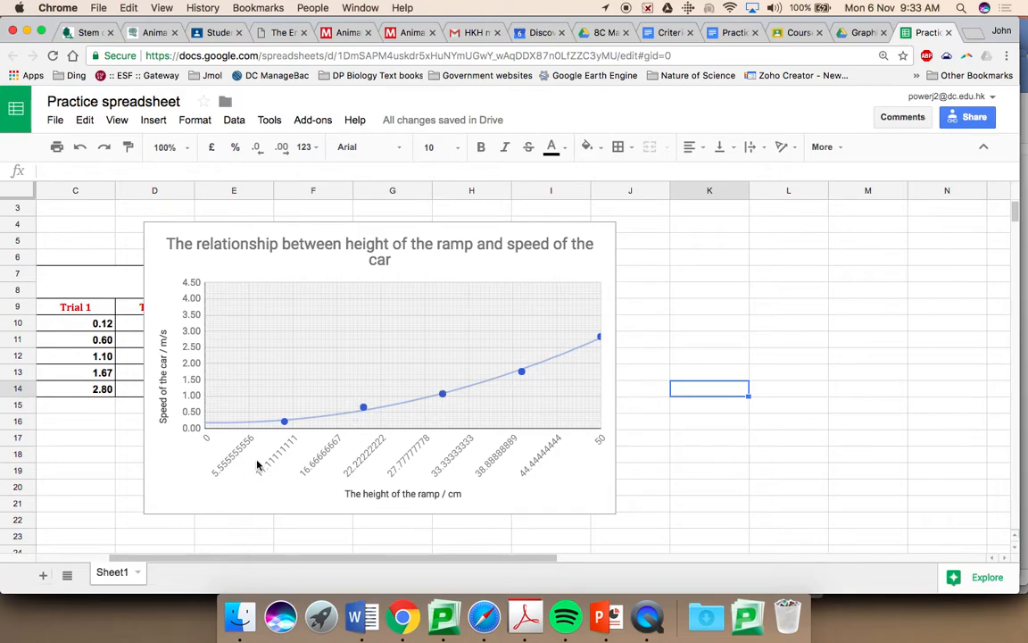
- Reopen the chart editor and bring up the customisation settings of the chart's horizontal axis
click(505, 451)
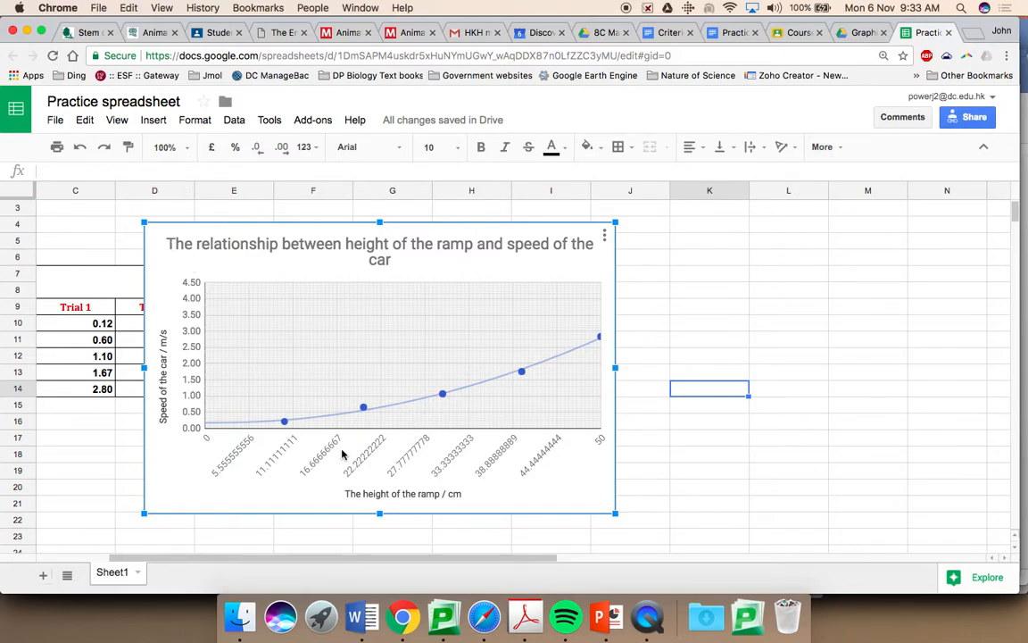
right_click(365, 461)
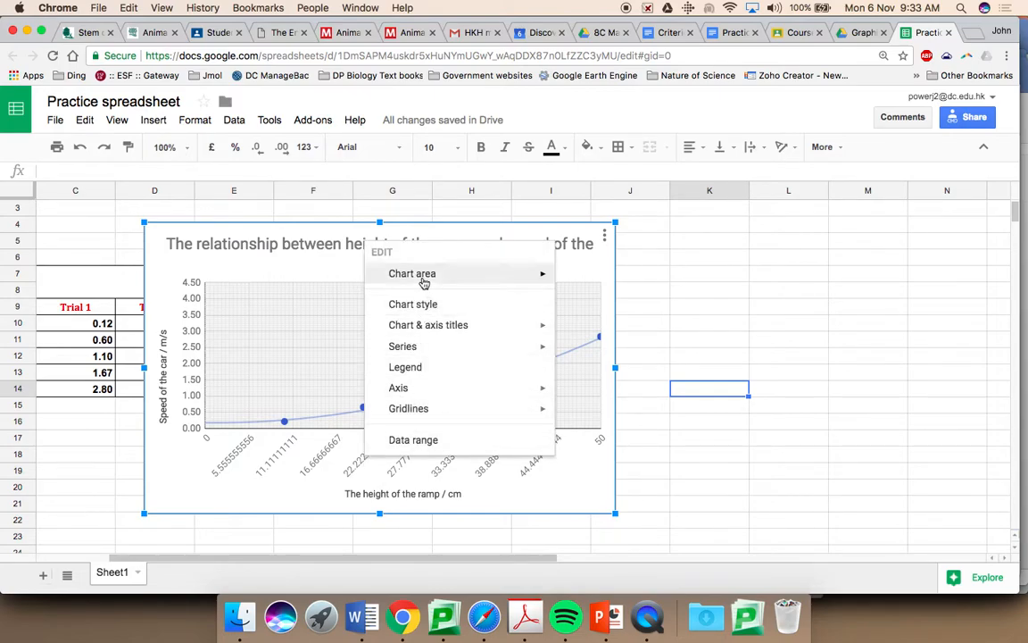
mouse_move(427, 412)
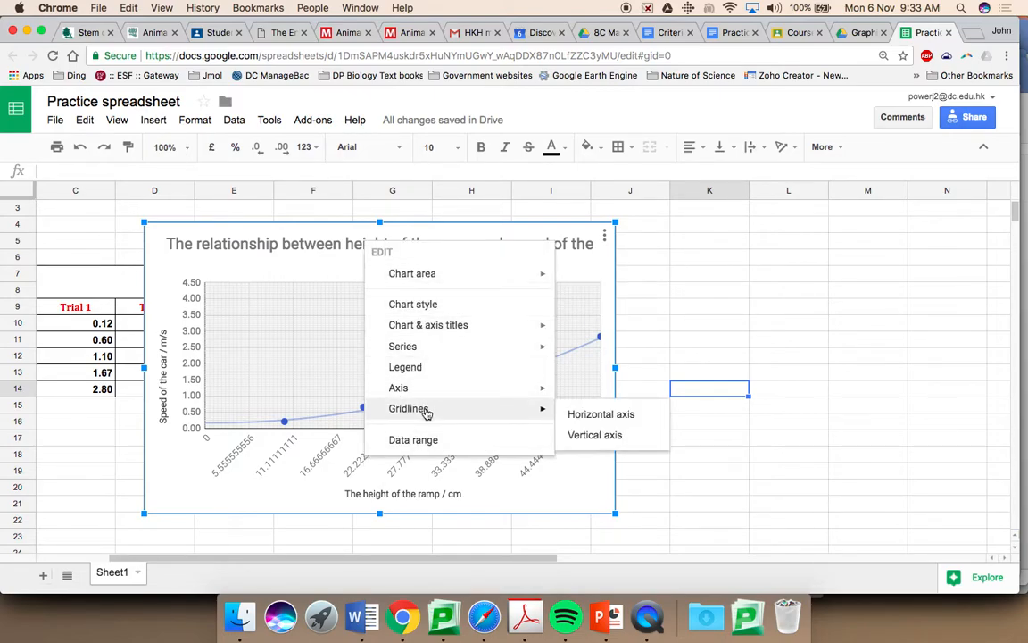
click(429, 440)
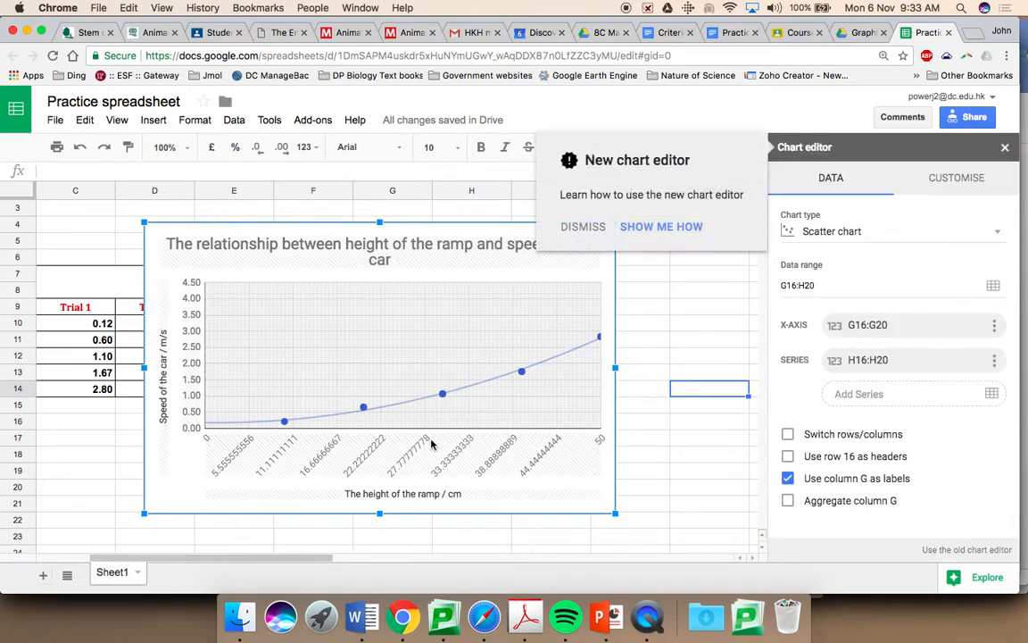
click(953, 177)
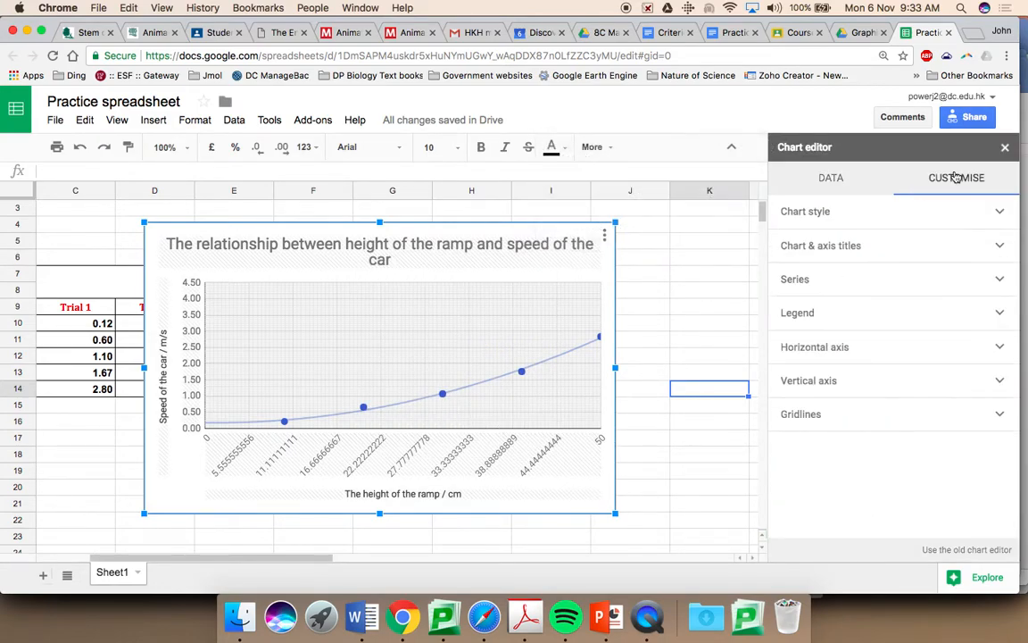
click(882, 349)
scroll(879, 471, down, 5)
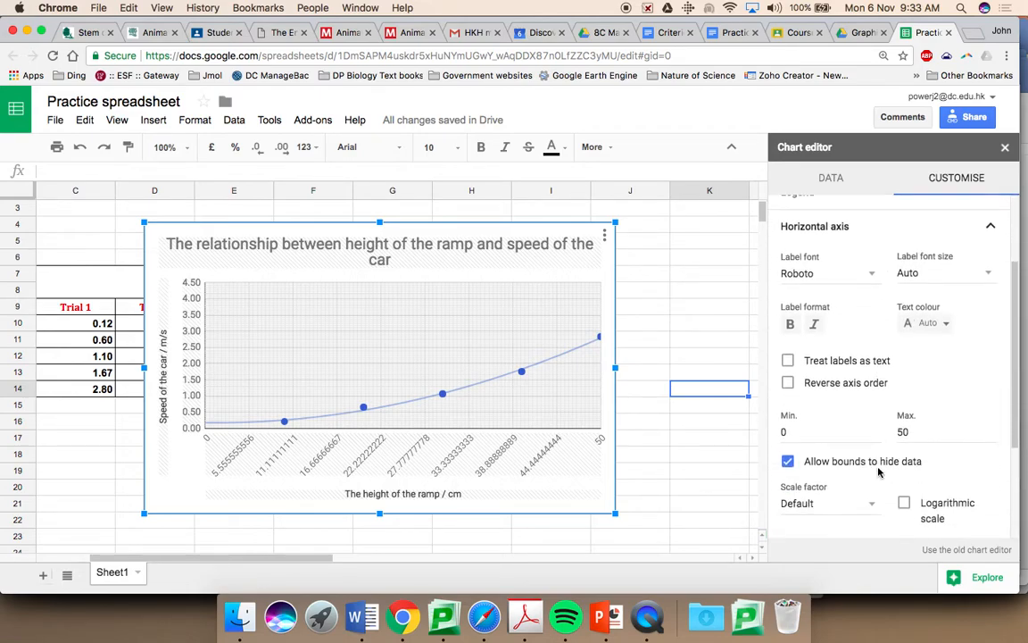
scroll(879, 472, down, 1)
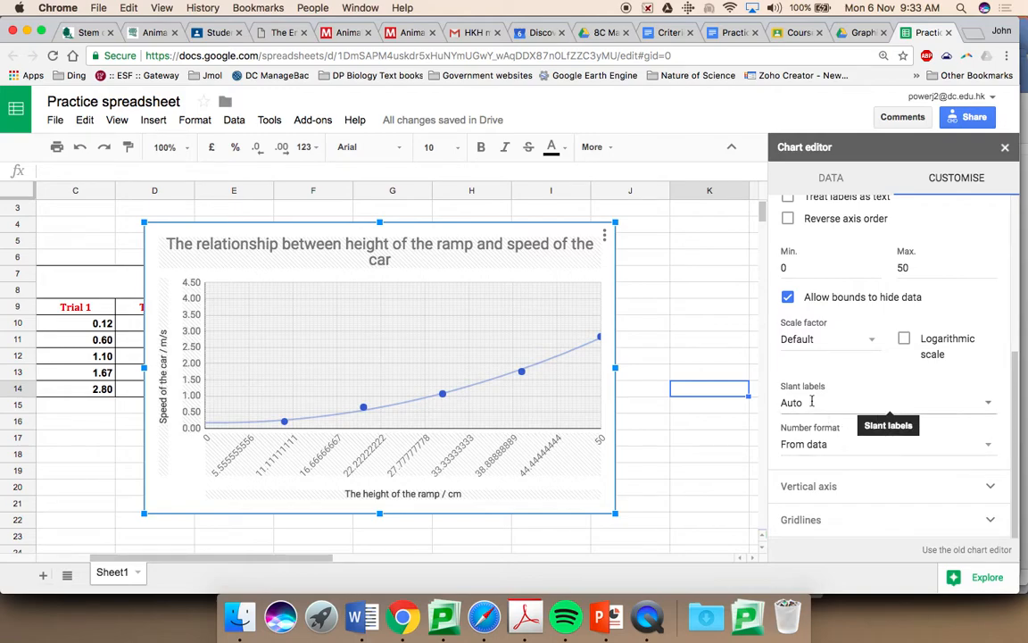
- Set the number format of the horizontal axis to Custom and close the chart editor
click(986, 446)
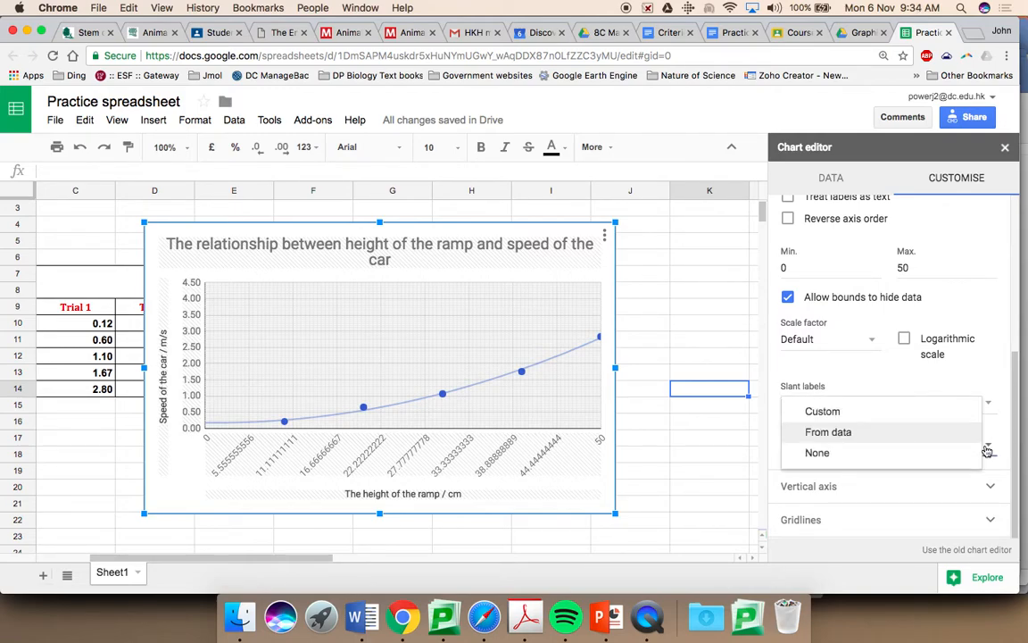
click(839, 420)
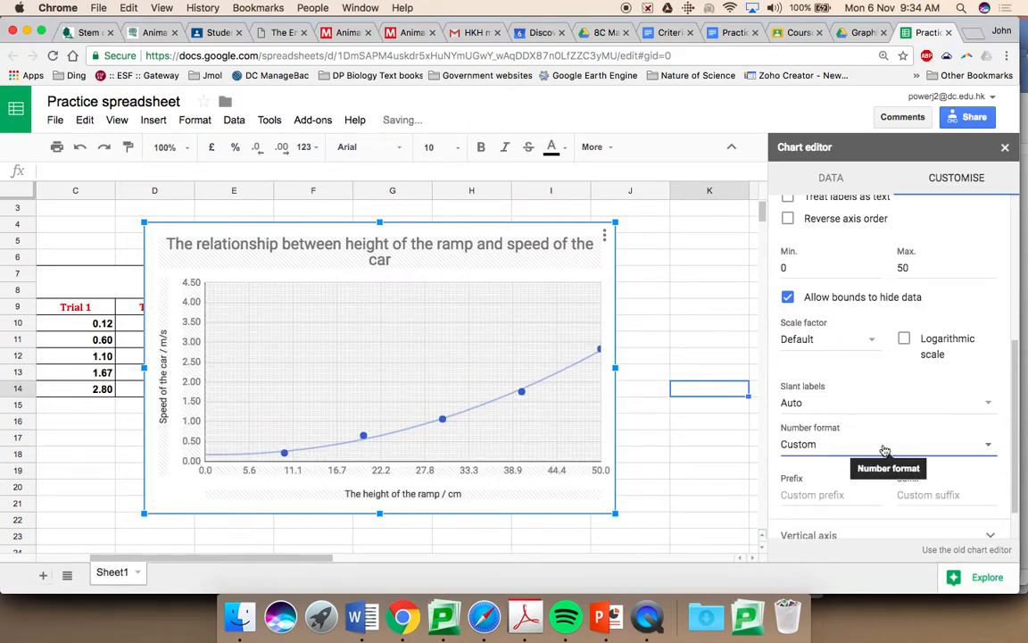
scroll(909, 443, down, 1)
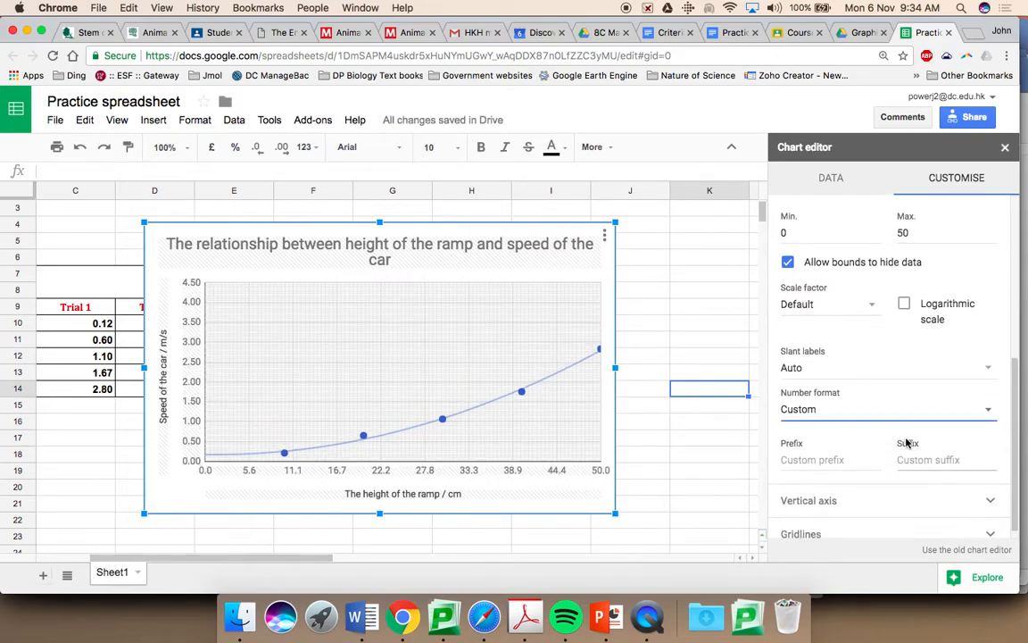
scroll(853, 450, down, 1)
click(978, 401)
click(983, 398)
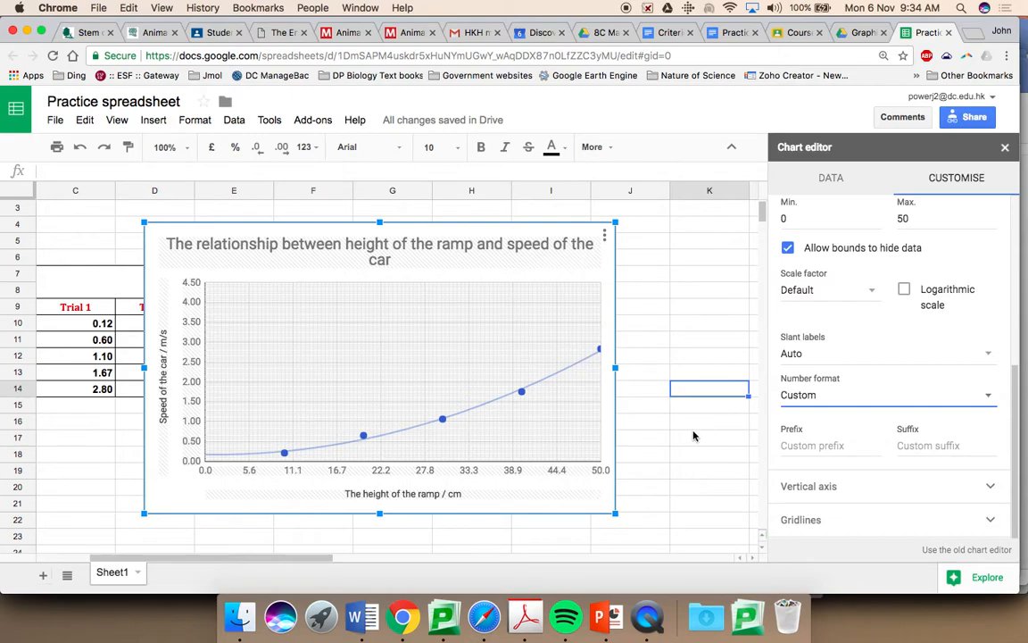
click(1005, 150)
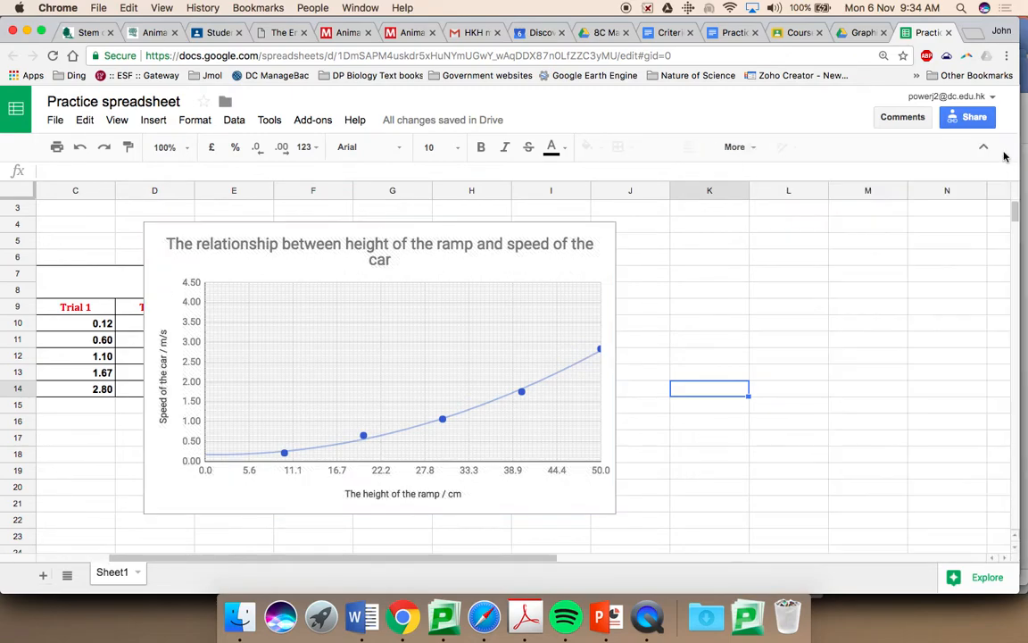
click(789, 426)
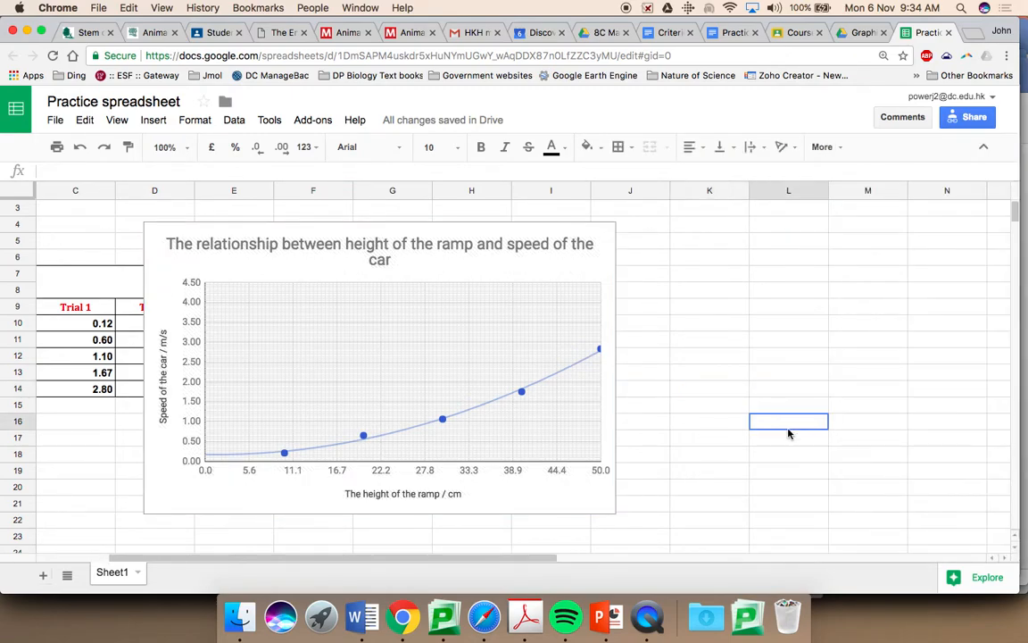
- Select the finished ramp height and car speed chart and copy it
click(355, 368)
right_click(356, 368)
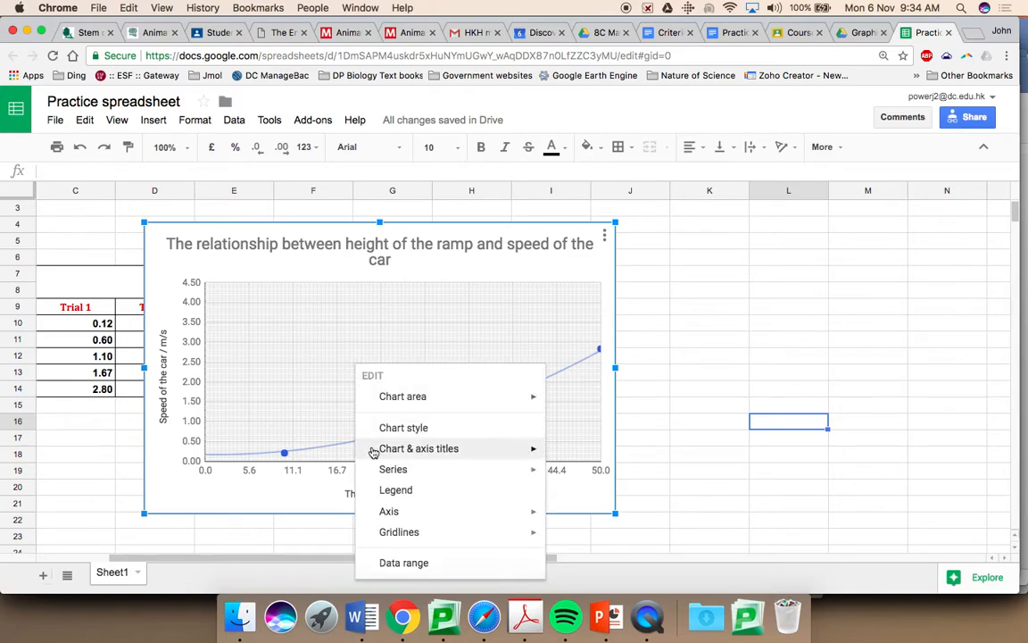
mouse_move(398, 522)
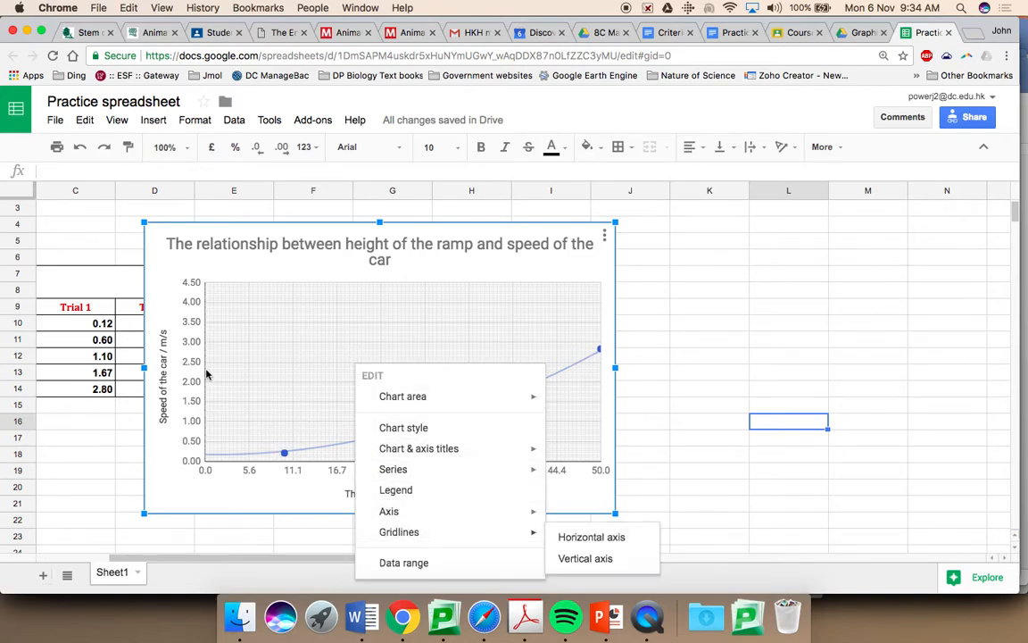
double_click(203, 368)
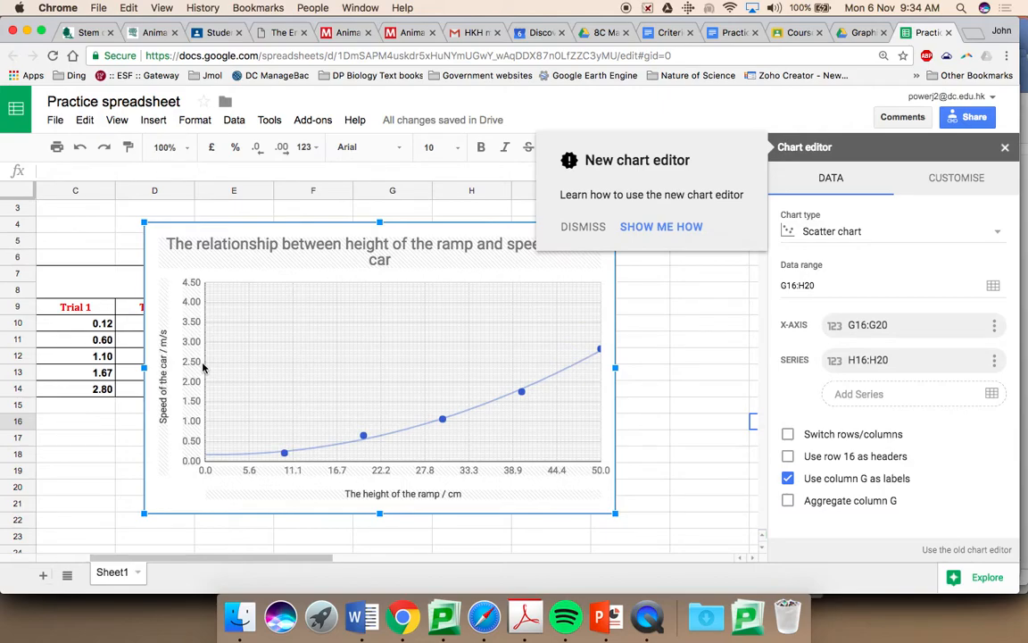
key(Escape)
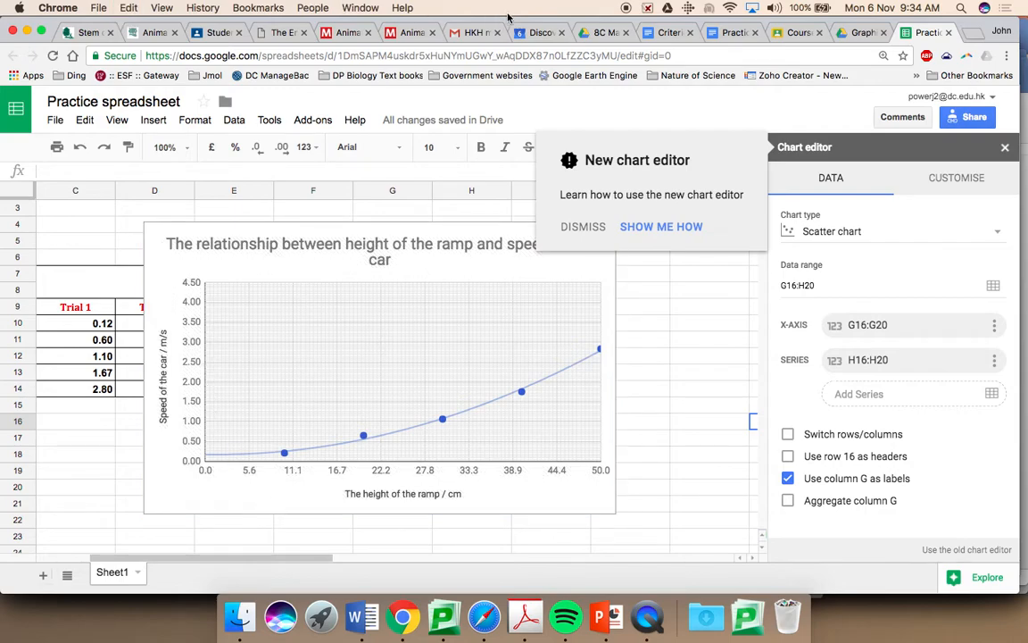
- Switch to the Practice car lab report document and replace the red placeholder text under Graph 1 with the chart, pasted unlinked
click(730, 34)
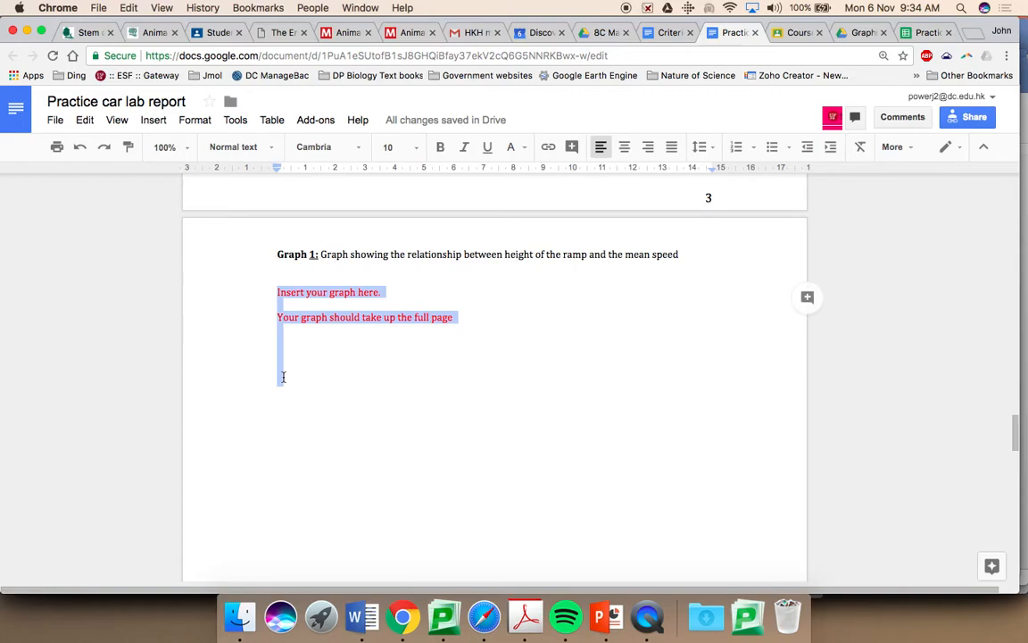
key(super+v)
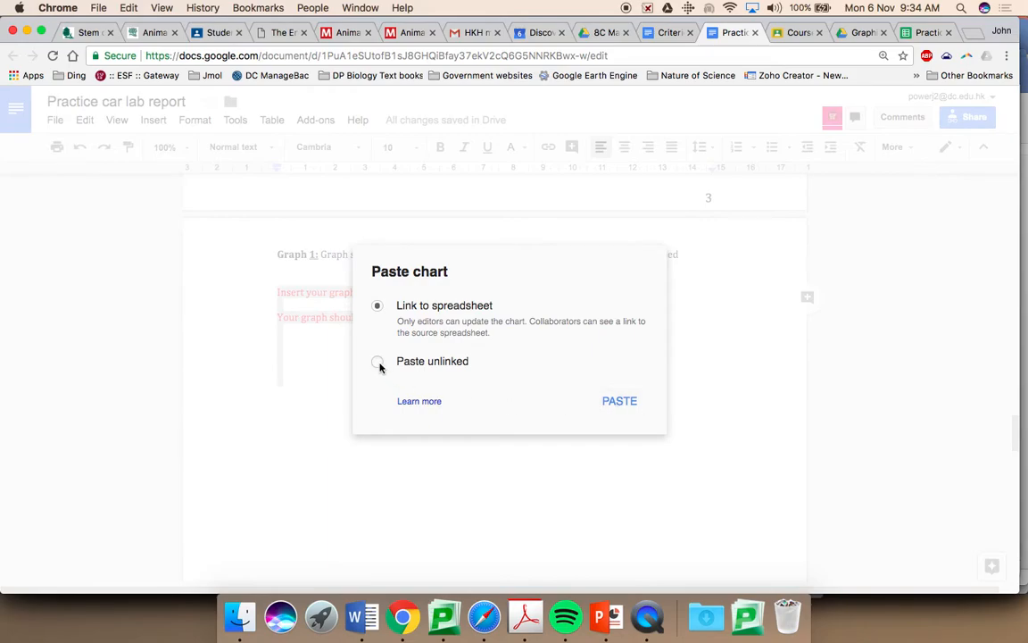
click(378, 306)
click(378, 362)
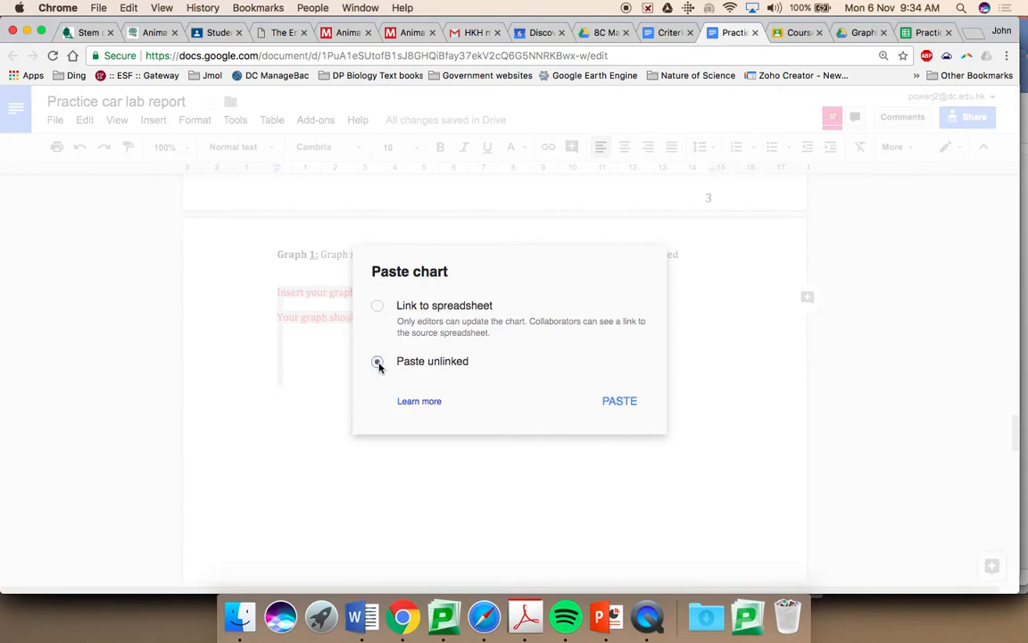
click(614, 404)
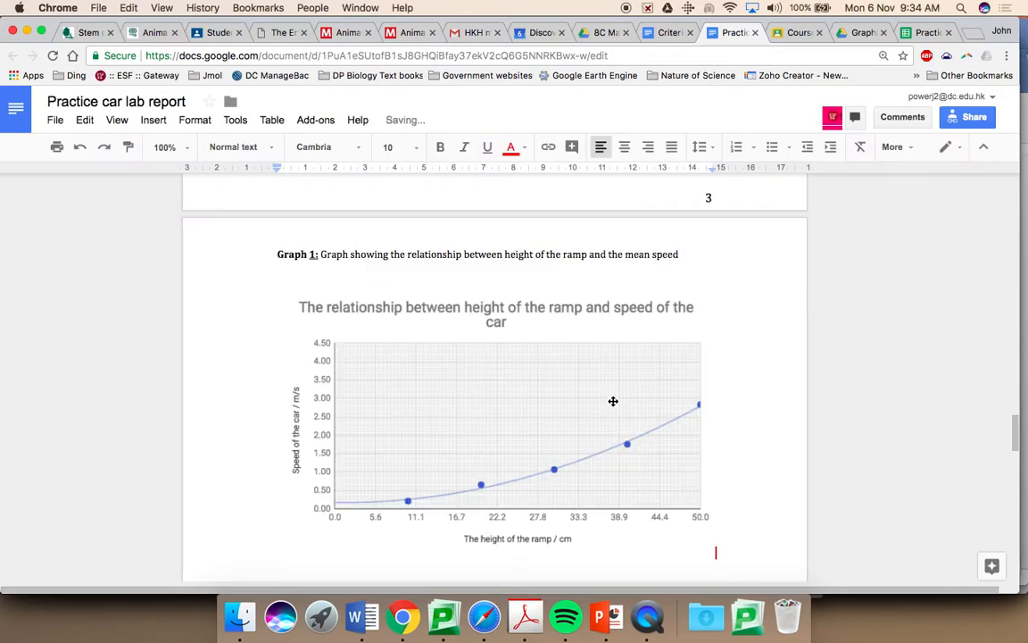
- Stretch the pasted chart vertically so that it fills most of the page below the Graph 1 caption
click(613, 401)
scroll(758, 345, down, 5)
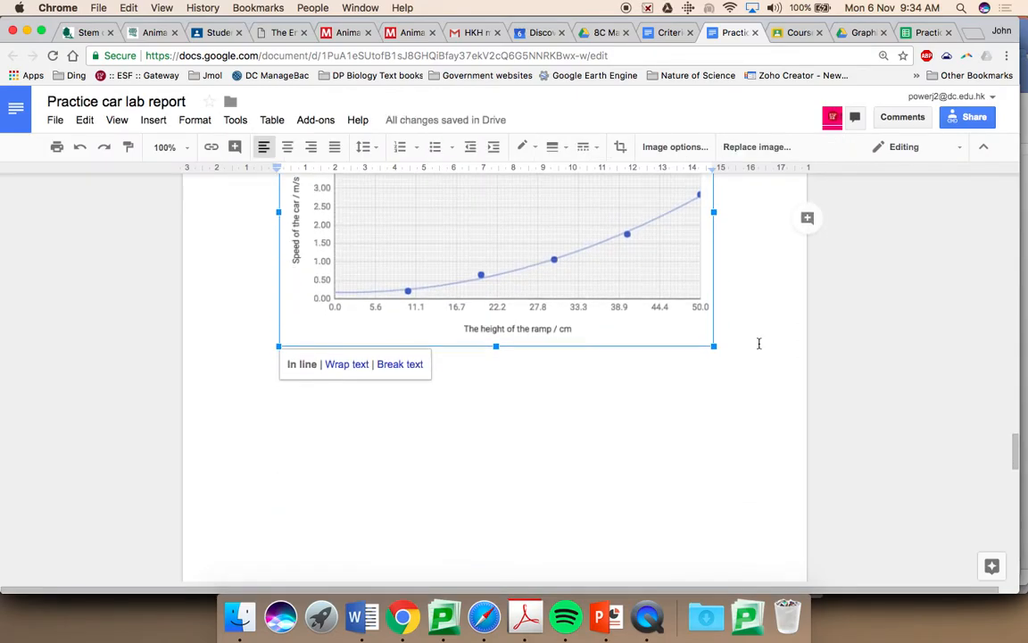
click(523, 385)
scroll(480, 298, up, 3)
click(489, 444)
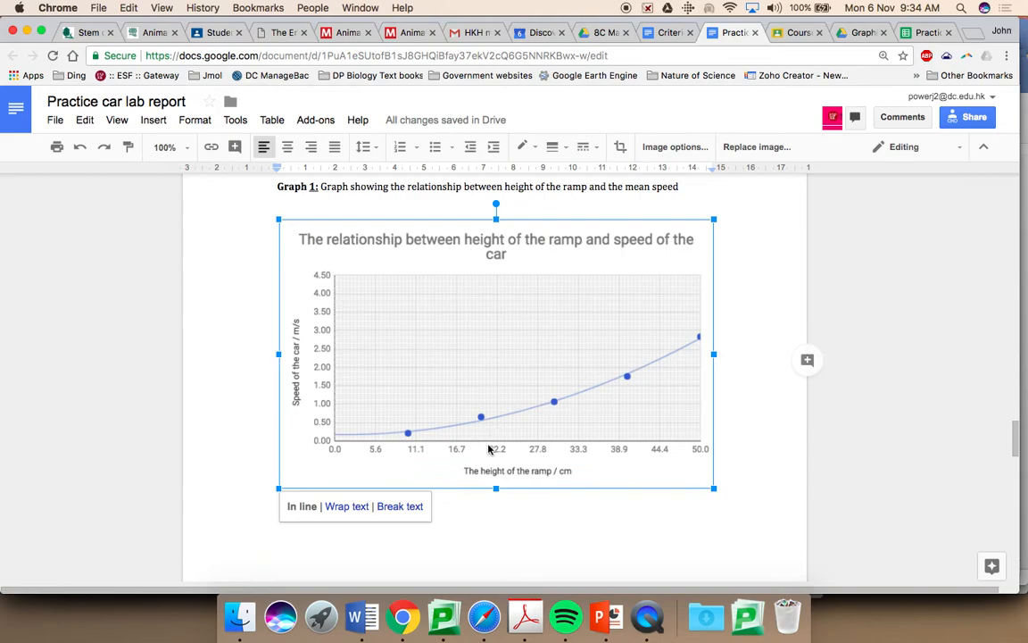
drag(496, 492, 498, 616)
scroll(606, 470, down, 5)
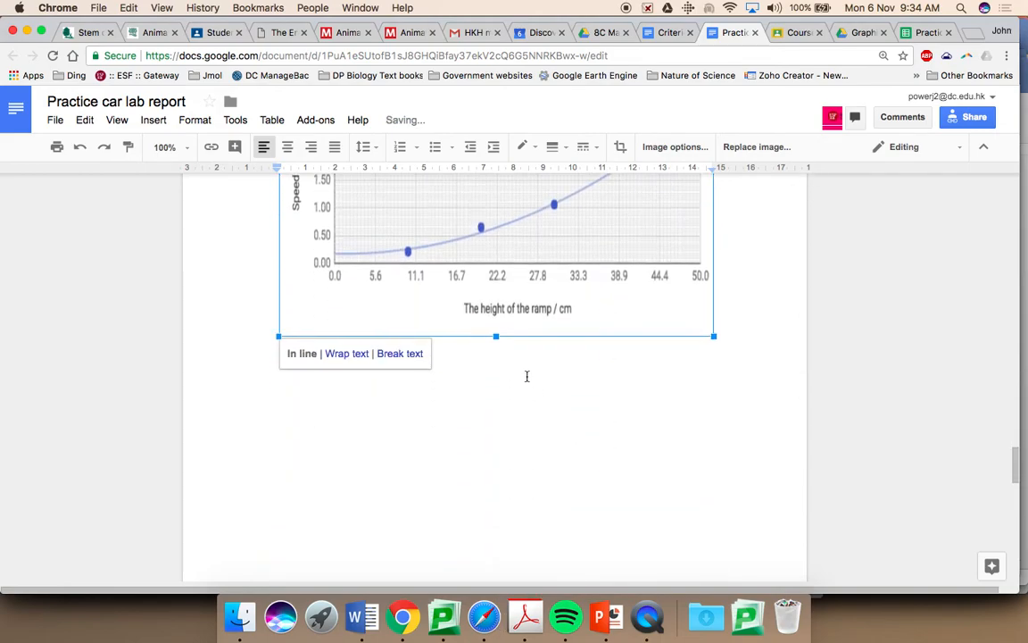
drag(497, 340, 495, 419)
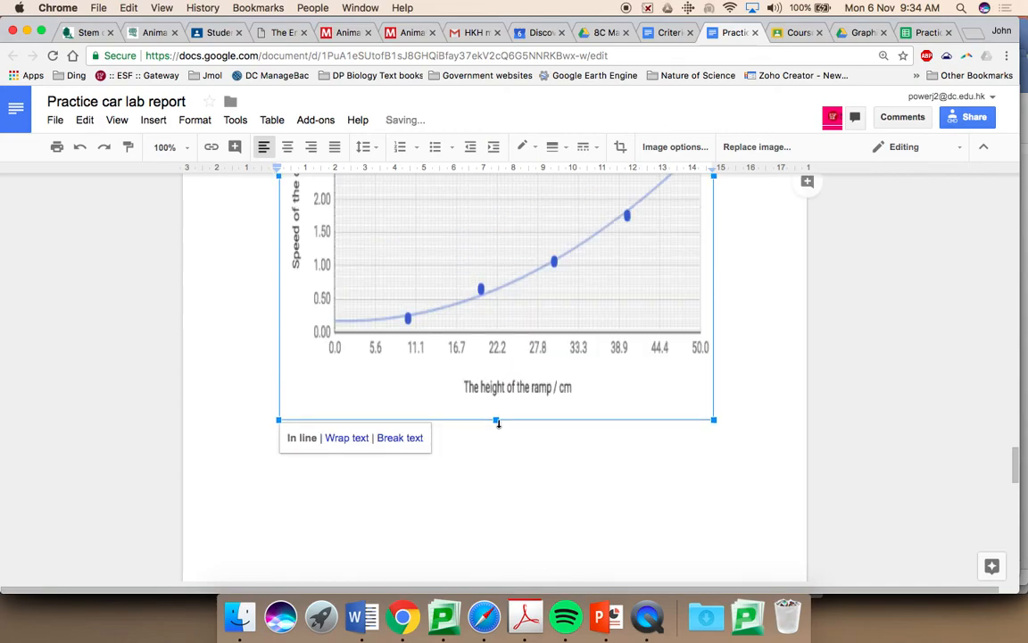
scroll(498, 425, up, 3)
scroll(498, 425, up, 5)
scroll(498, 424, down, 5)
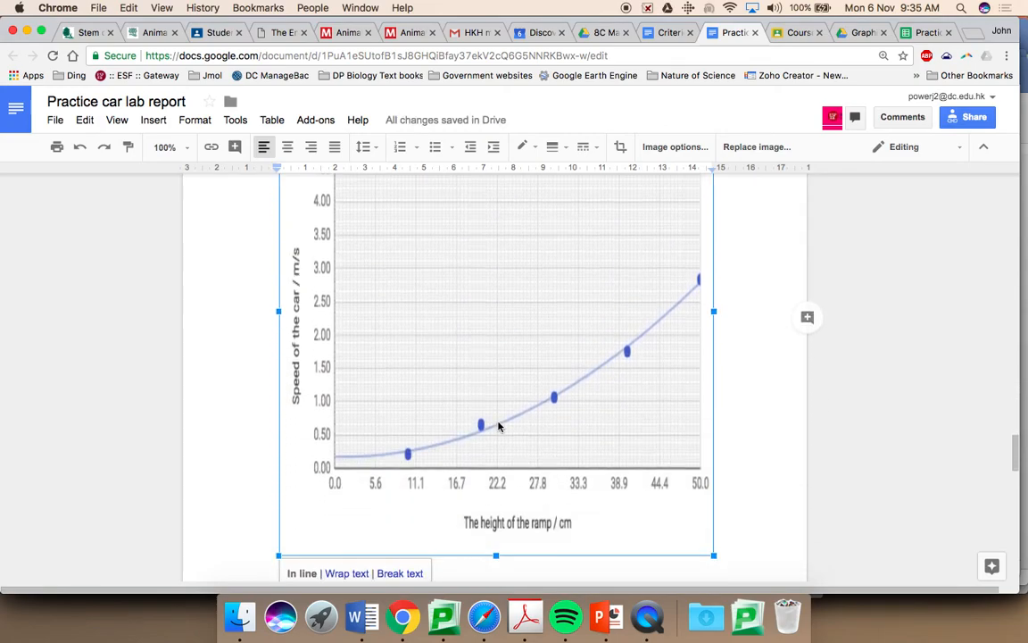